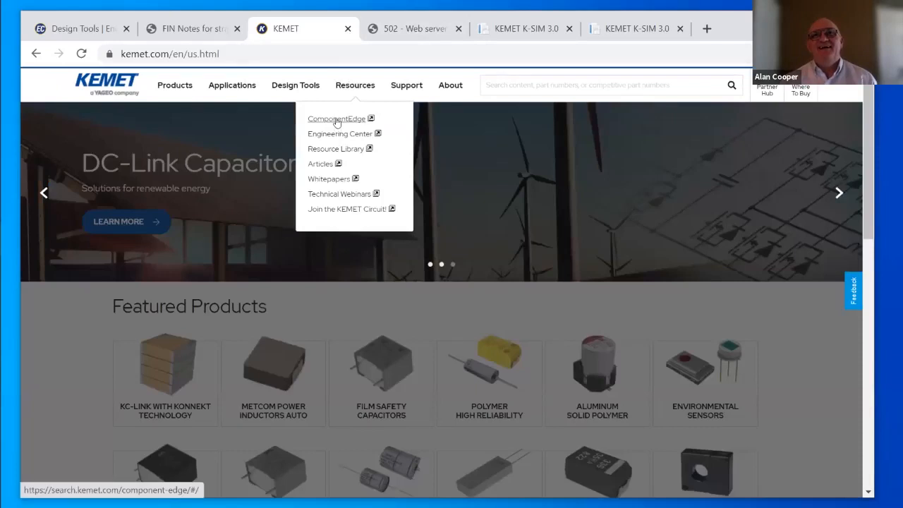
Open ComponentEdge from the KEMET site and close the "502 - Web server" browser tab.
{"action": "left_click", "coordinate": [336, 120]}
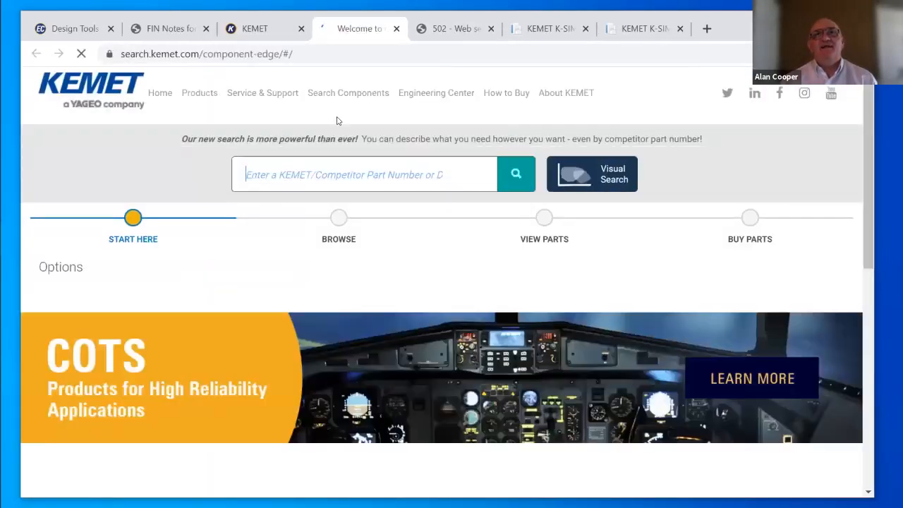
{"action": "left_click", "coordinate": [491, 29]}
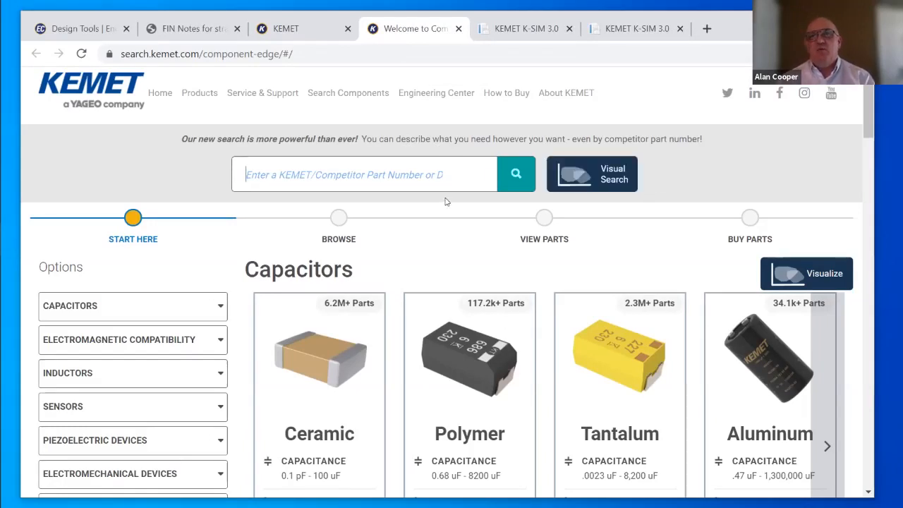
Look through the ComponentEdge product categories from capacitors down to circuit protection.
{"action": "scroll", "coordinate": [451, 223], "scroll_direction": "down", "scroll_amount": 7}
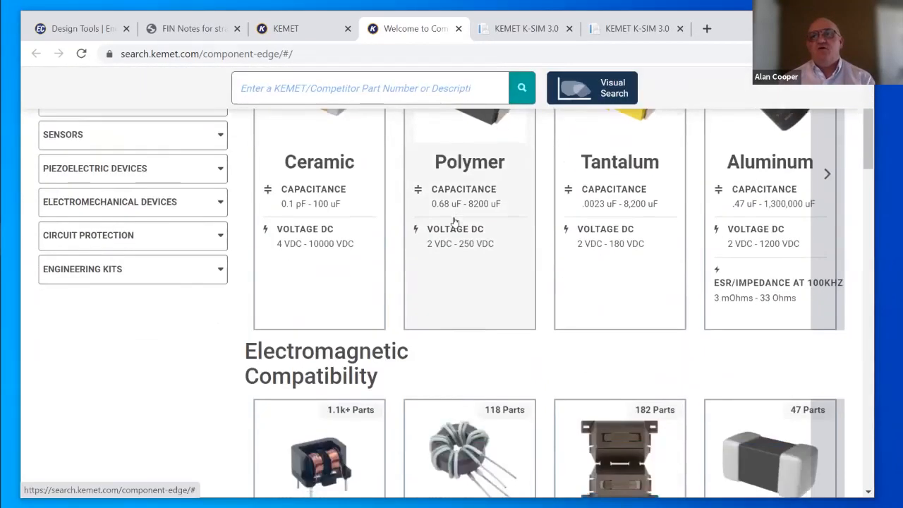
{"action": "scroll", "coordinate": [455, 216], "scroll_direction": "down", "scroll_amount": 10}
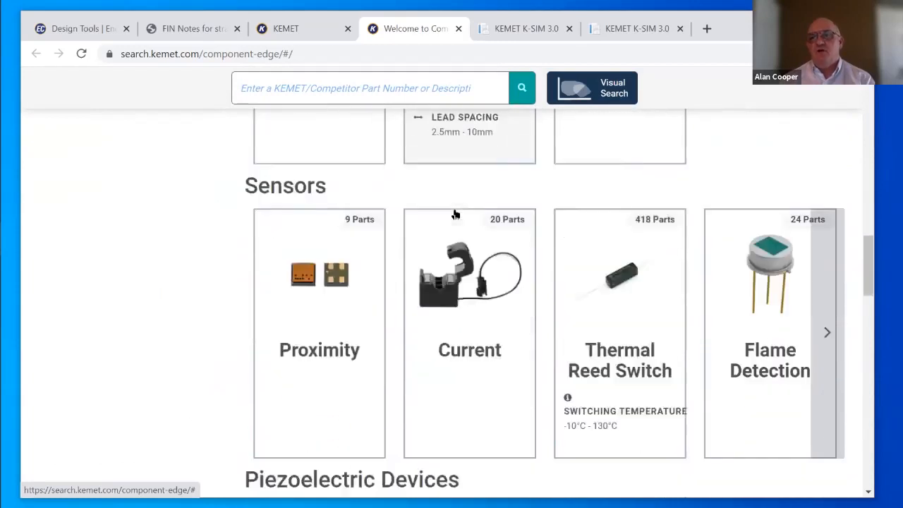
{"action": "scroll", "coordinate": [455, 215], "scroll_direction": "down", "scroll_amount": 10}
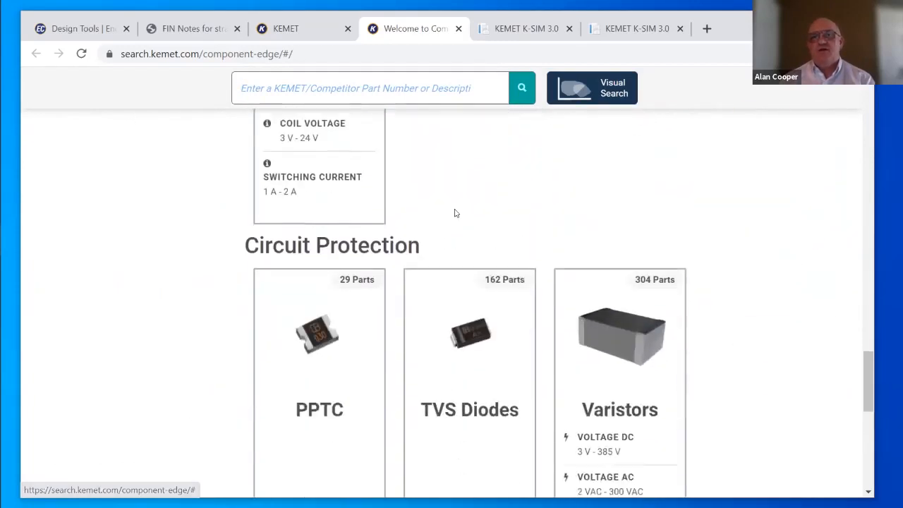
{"action": "scroll", "coordinate": [455, 215], "scroll_direction": "down", "scroll_amount": 7}
{"action": "scroll", "coordinate": [454, 215], "scroll_direction": "up", "scroll_amount": 11}
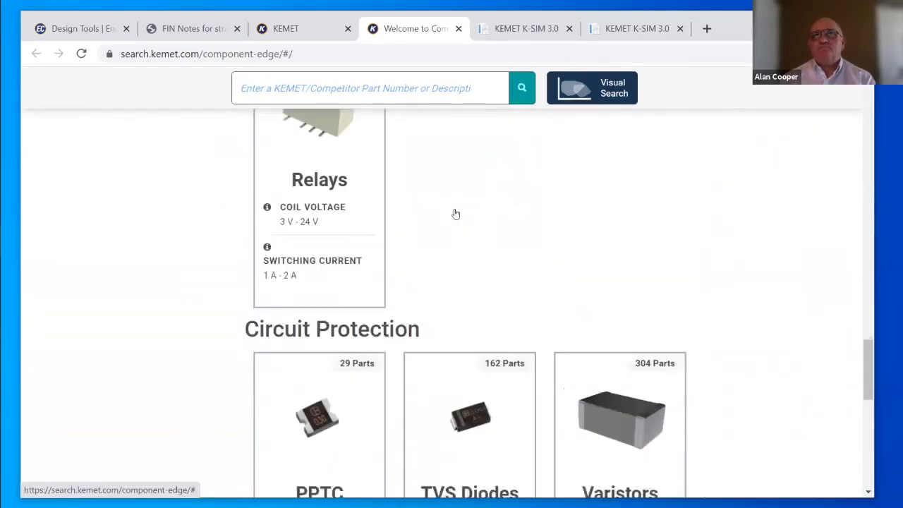
{"action": "scroll", "coordinate": [457, 207], "scroll_direction": "up", "scroll_amount": 15}
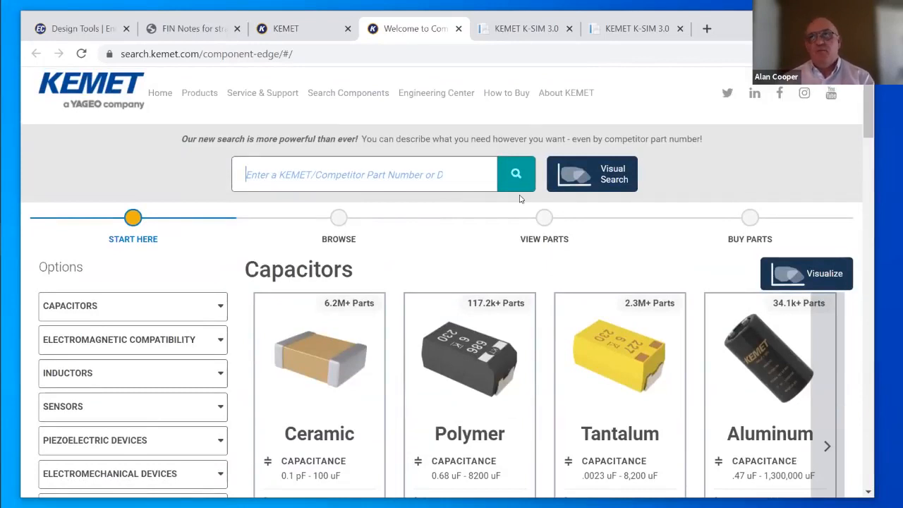
View only Ceramic, Aluminum and Film in Visual Search's Capacitance vs. Max Voltage chart, then close the chart.
{"action": "left_click", "coordinate": [572, 178]}
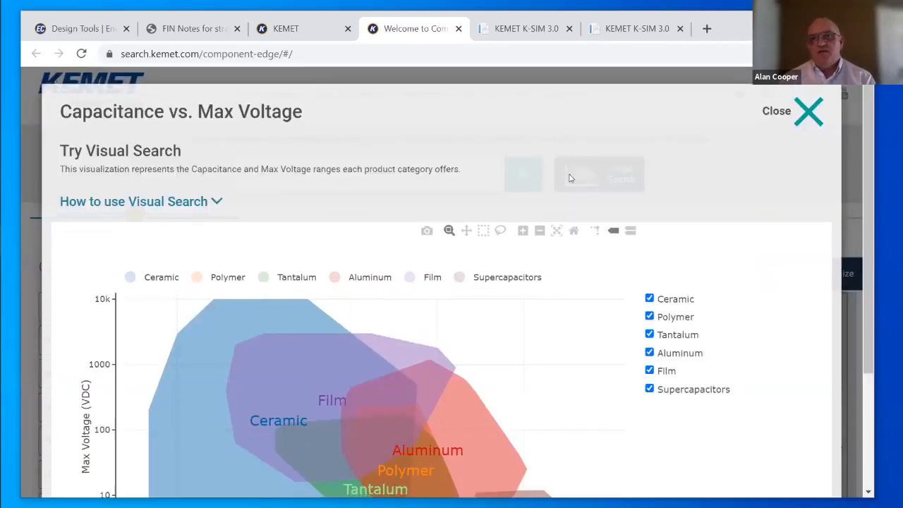
{"action": "scroll", "coordinate": [570, 177], "scroll_direction": "down", "scroll_amount": 2}
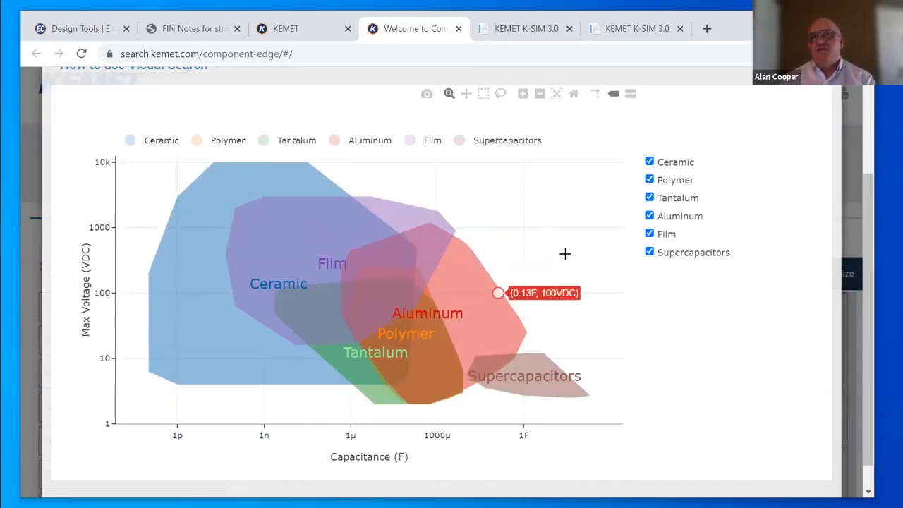
{"action": "left_click", "coordinate": [650, 234]}
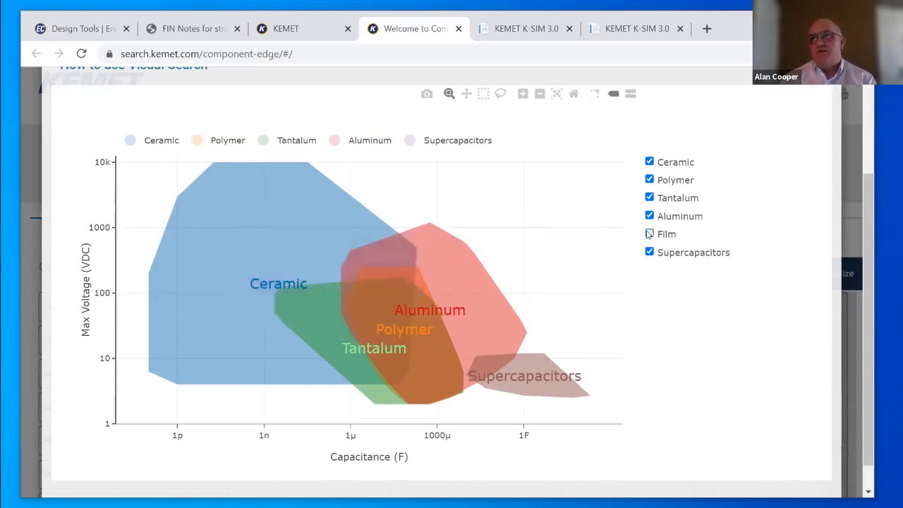
{"action": "left_click", "coordinate": [649, 233]}
{"action": "left_click", "coordinate": [649, 252]}
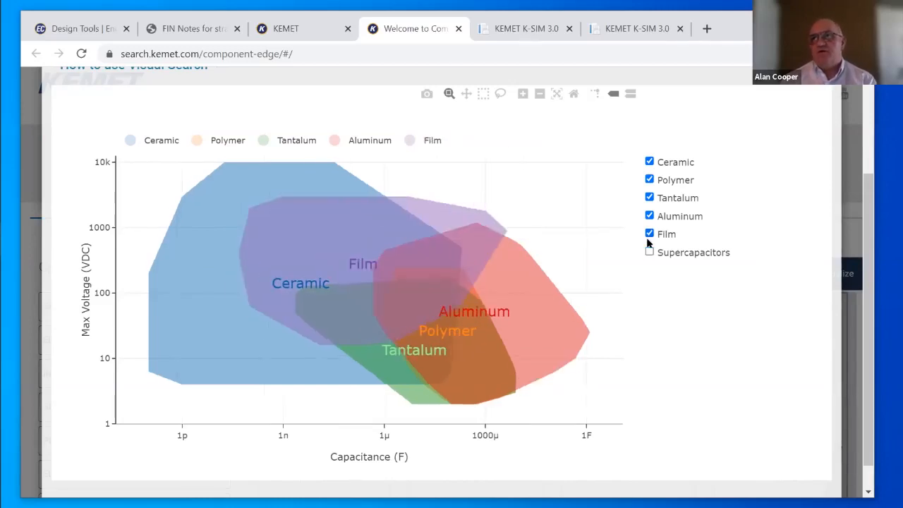
{"action": "left_click", "coordinate": [648, 237]}
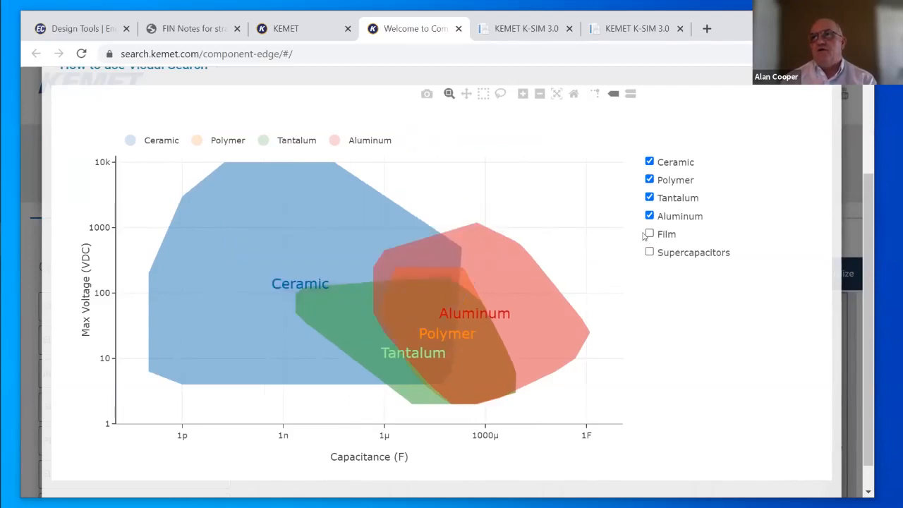
{"action": "left_click", "coordinate": [649, 198]}
{"action": "left_click", "coordinate": [650, 179]}
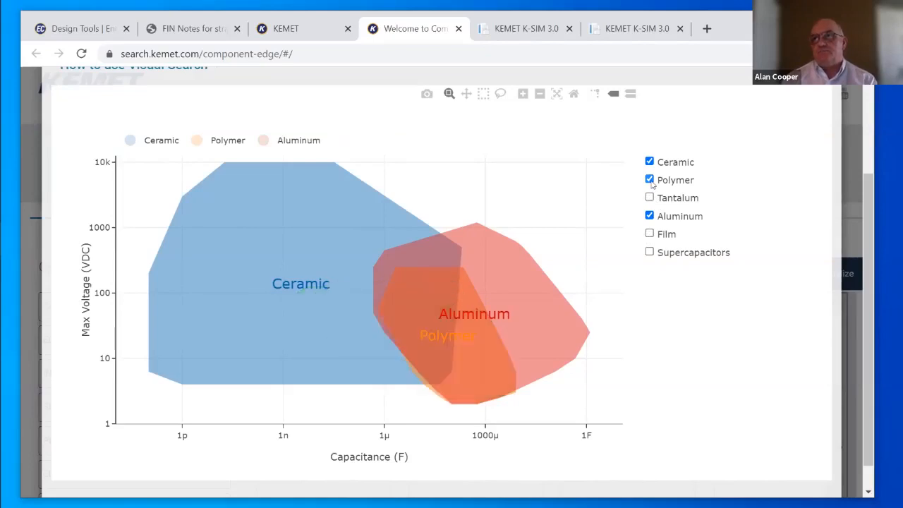
{"action": "left_click", "coordinate": [649, 234]}
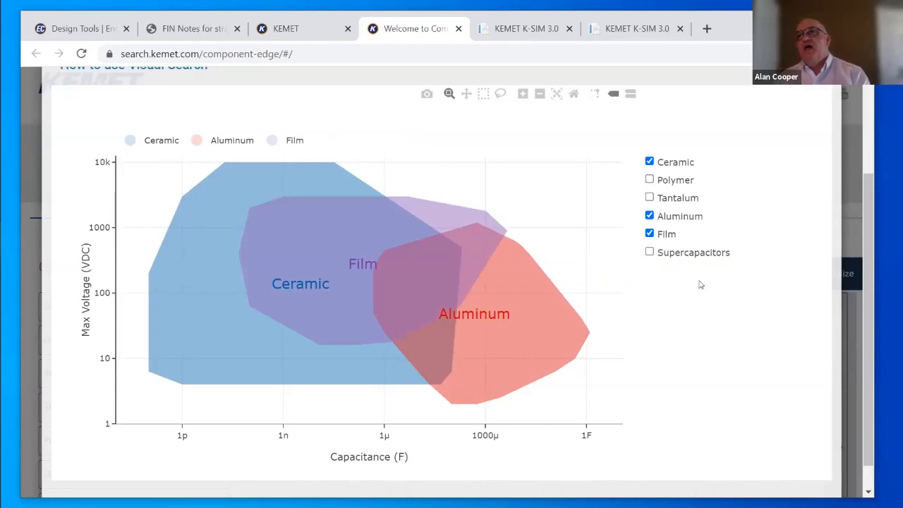
{"action": "scroll", "coordinate": [721, 309], "scroll_direction": "up", "scroll_amount": 2}
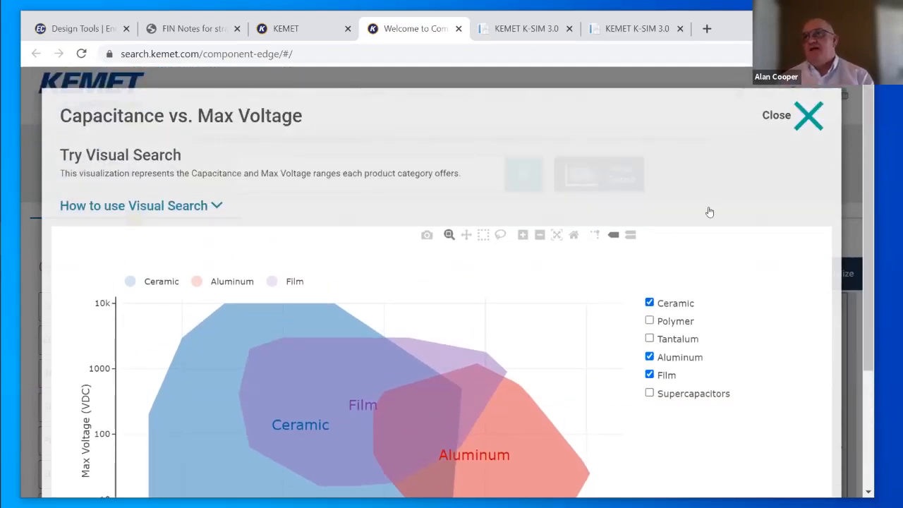
{"action": "left_click", "coordinate": [808, 116]}
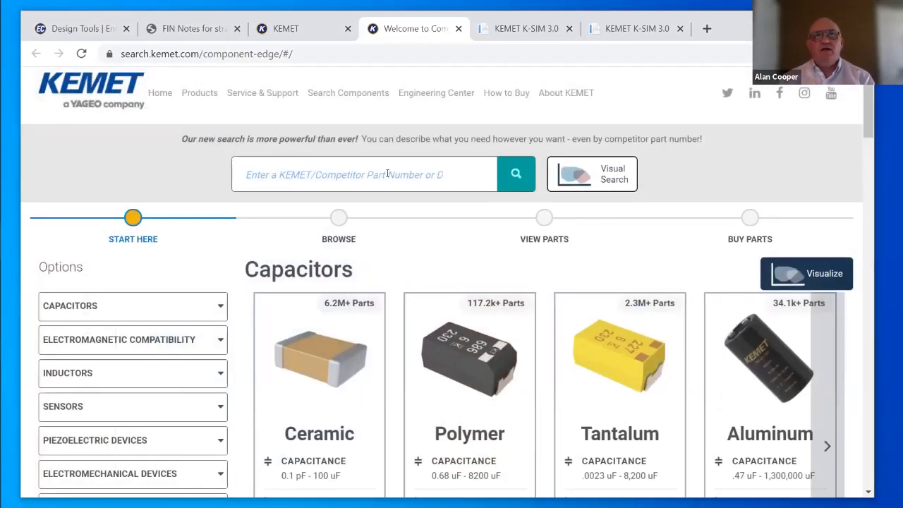
Search the component catalogue for "2000Vdc 33nf 5%".
{"action": "left_click", "coordinate": [387, 175]}
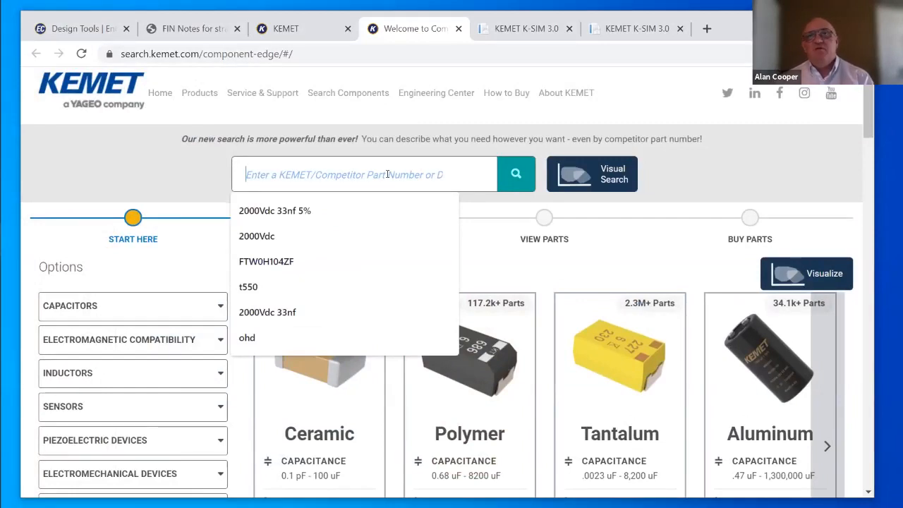
{"action": "left_click", "coordinate": [308, 210]}
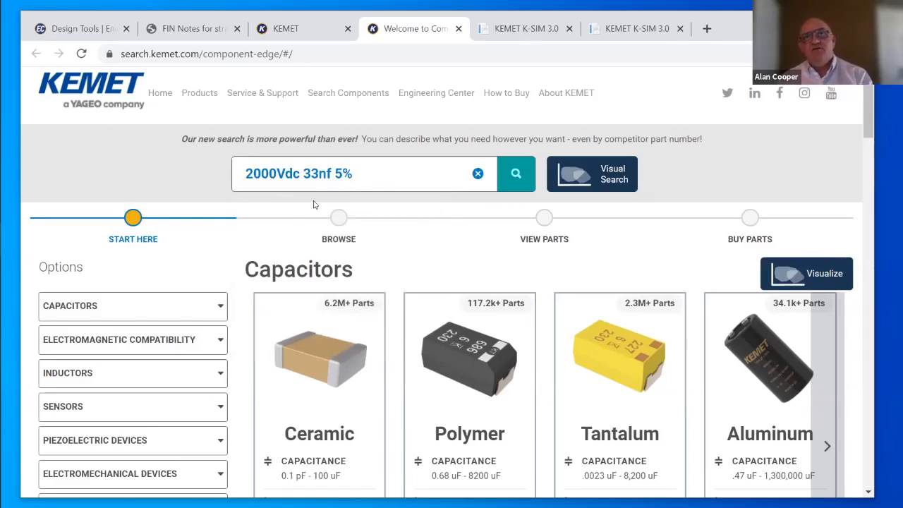
{"action": "left_click", "coordinate": [510, 165]}
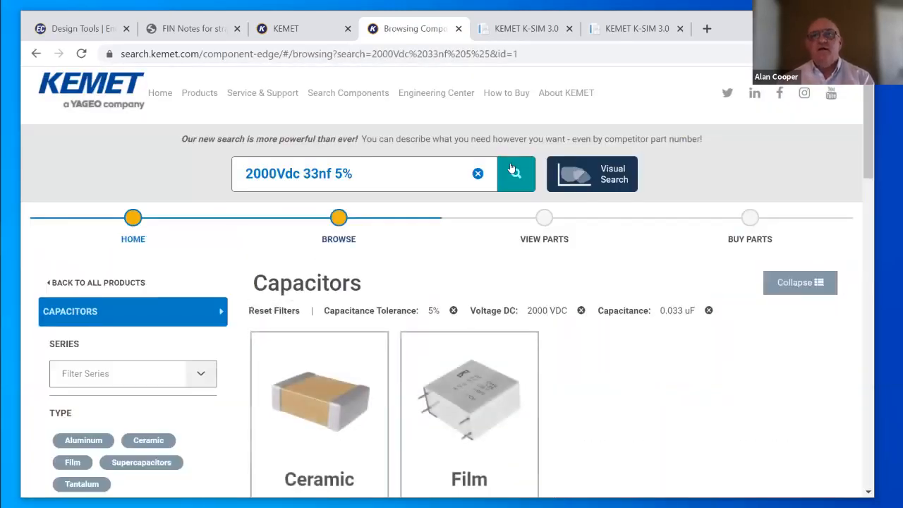
Examine the capacitor search results and the available filters, from series and type through AEC-Q200, THB performance and packaging.
{"action": "scroll", "coordinate": [512, 167], "scroll_direction": "down", "scroll_amount": 3}
{"action": "scroll", "coordinate": [512, 167], "scroll_direction": "up", "scroll_amount": 2}
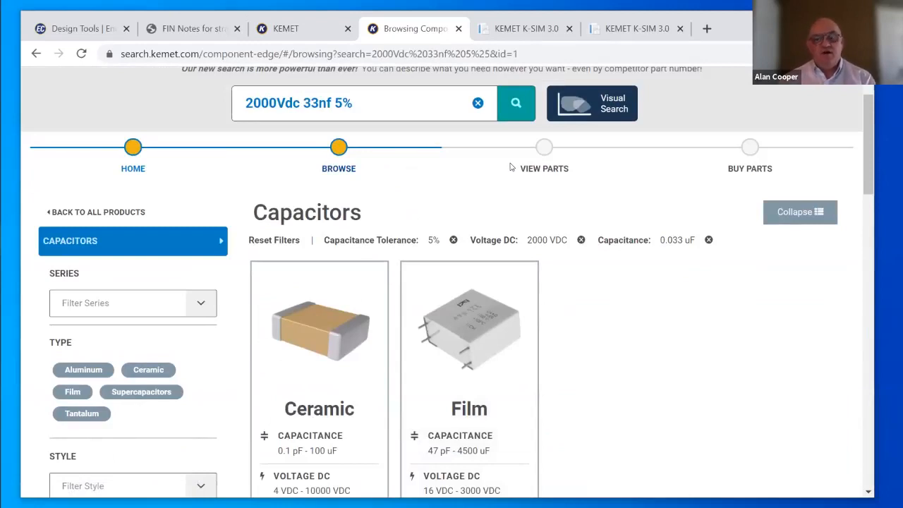
{"action": "scroll", "coordinate": [511, 167], "scroll_direction": "down", "scroll_amount": 2}
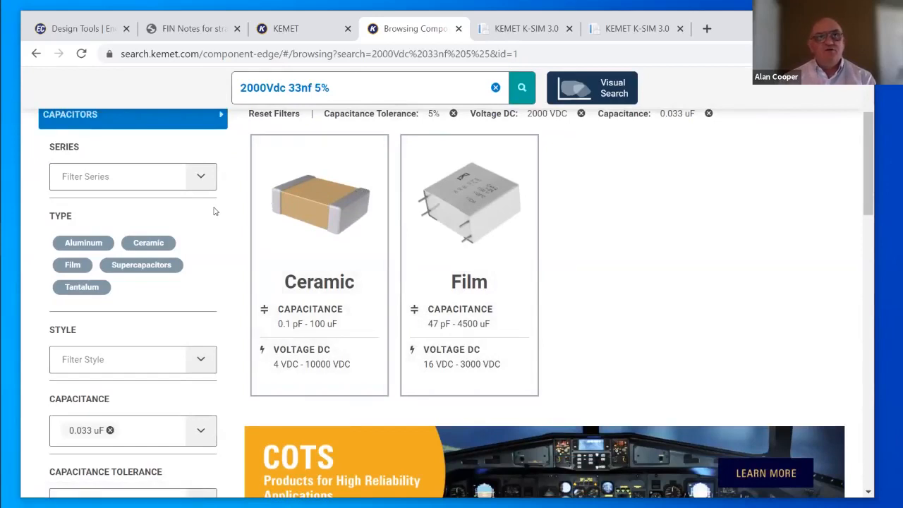
{"action": "scroll", "coordinate": [215, 211], "scroll_direction": "down", "scroll_amount": 1}
{"action": "scroll", "coordinate": [216, 211], "scroll_direction": "up", "scroll_amount": 3}
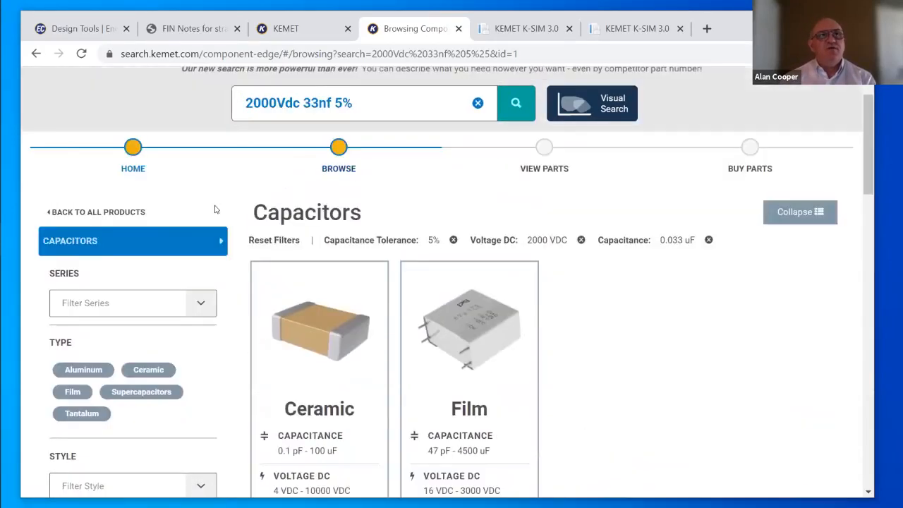
{"action": "scroll", "coordinate": [216, 209], "scroll_direction": "down", "scroll_amount": 3}
{"action": "scroll", "coordinate": [216, 210], "scroll_direction": "down", "scroll_amount": 6}
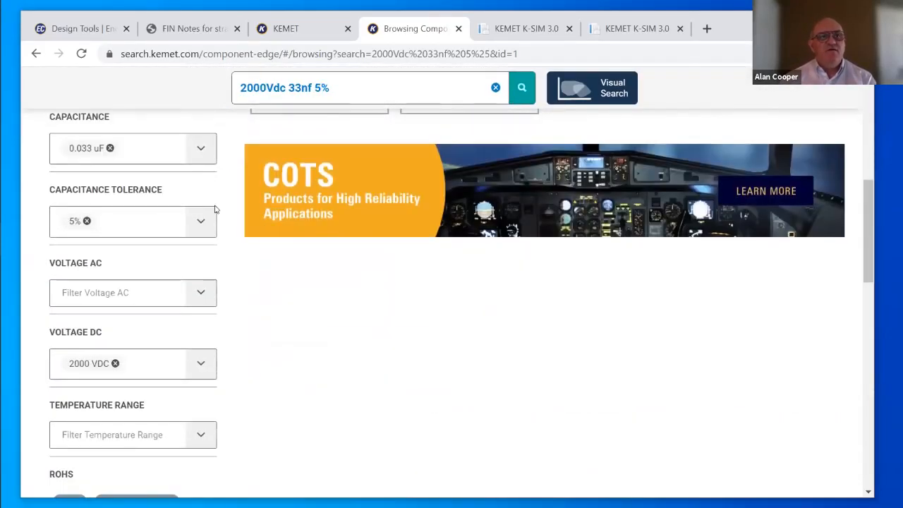
{"action": "scroll", "coordinate": [216, 209], "scroll_direction": "down", "scroll_amount": 5}
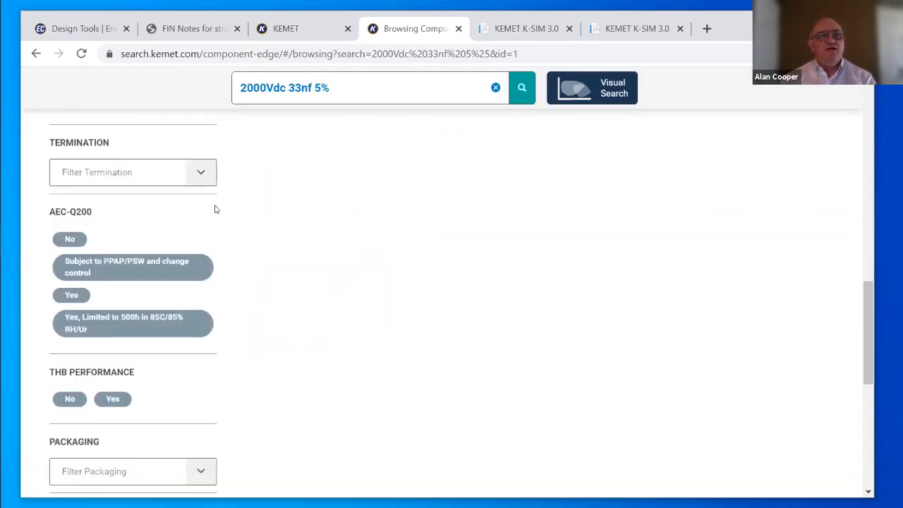
{"action": "scroll", "coordinate": [216, 209], "scroll_direction": "down", "scroll_amount": 3}
{"action": "scroll", "coordinate": [217, 206], "scroll_direction": "up", "scroll_amount": 7}
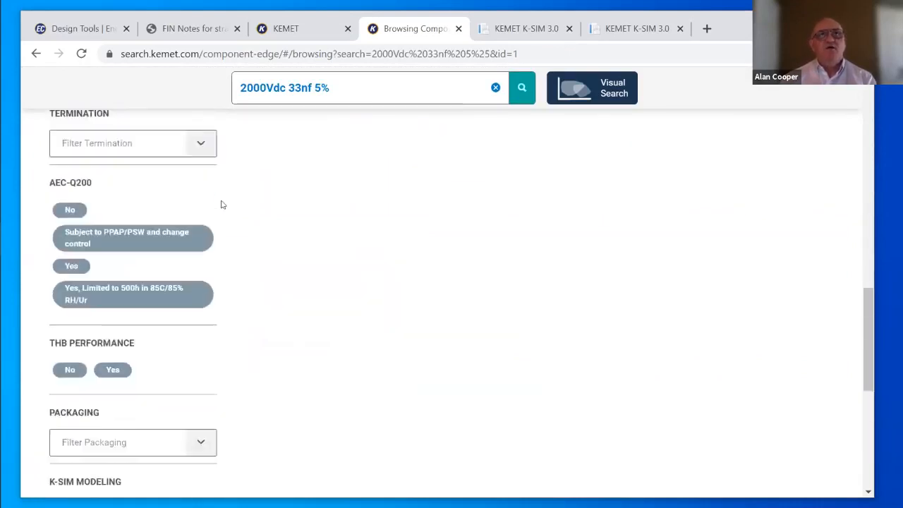
{"action": "scroll", "coordinate": [226, 195], "scroll_direction": "up", "scroll_amount": 10}
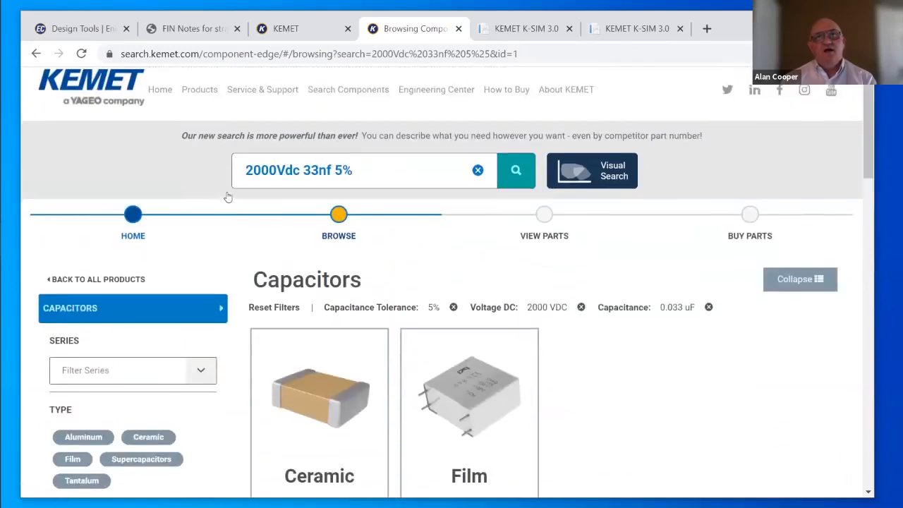
{"action": "scroll", "coordinate": [227, 197], "scroll_direction": "down", "scroll_amount": 1}
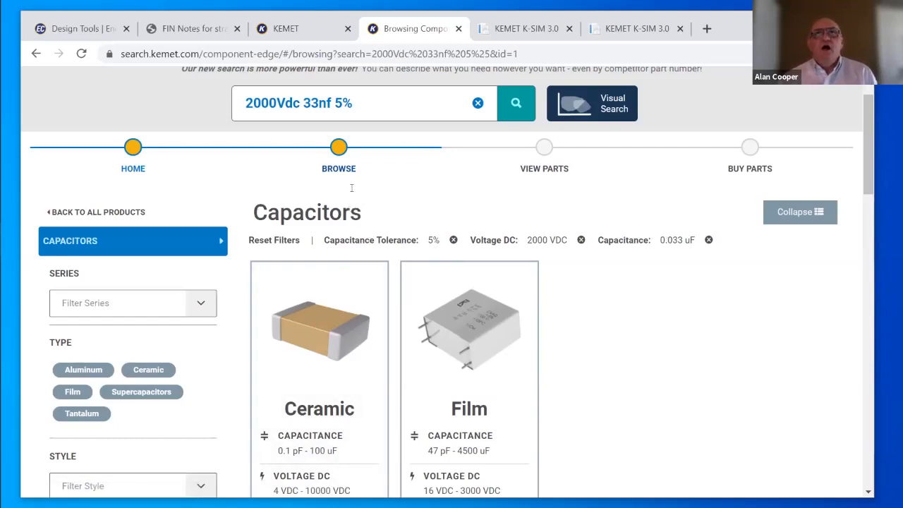
Return to the KEMET home page and open the K-SIM Capacitor Simulator's Capacitor Simulation page.
{"action": "left_click", "coordinate": [298, 29]}
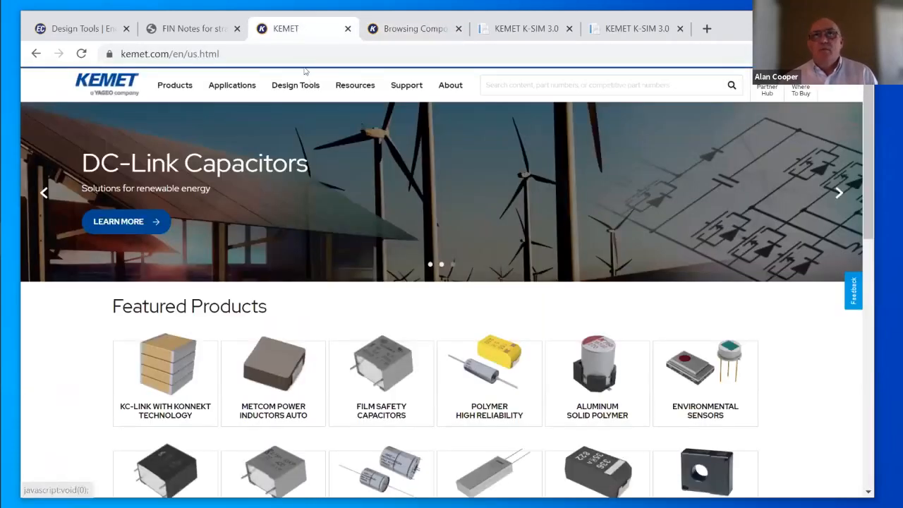
{"action": "left_click", "coordinate": [299, 86]}
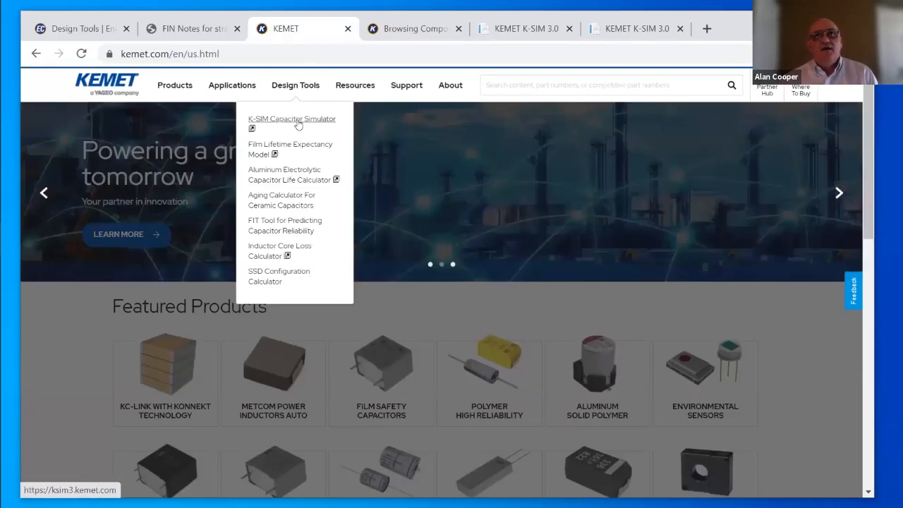
{"action": "left_click", "coordinate": [296, 118]}
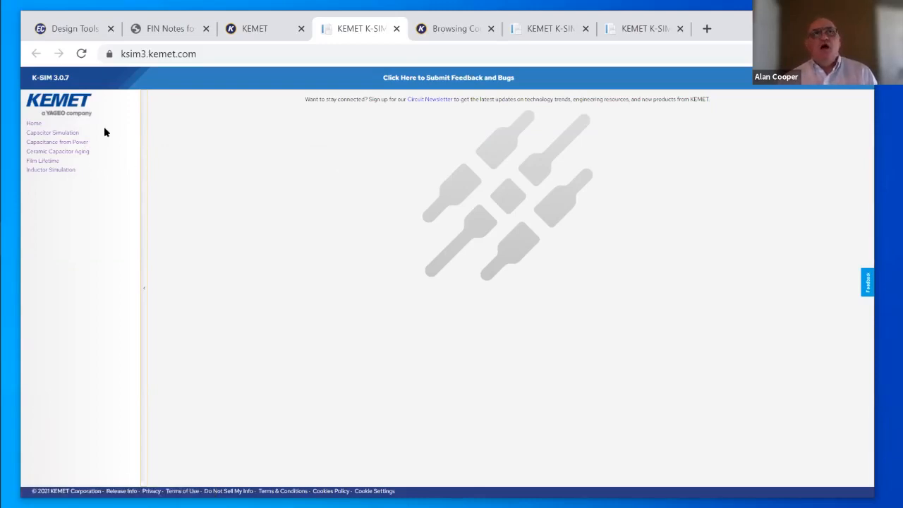
{"action": "left_click", "coordinate": [73, 136]}
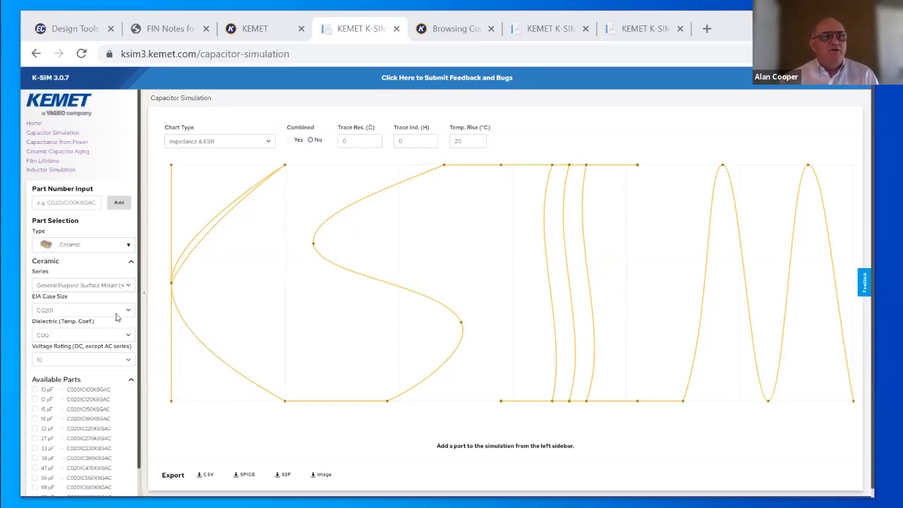
Set the part type to Film and the series to "R75: Single Metallized PP Film for DC and Pulse".
{"action": "left_click", "coordinate": [105, 249]}
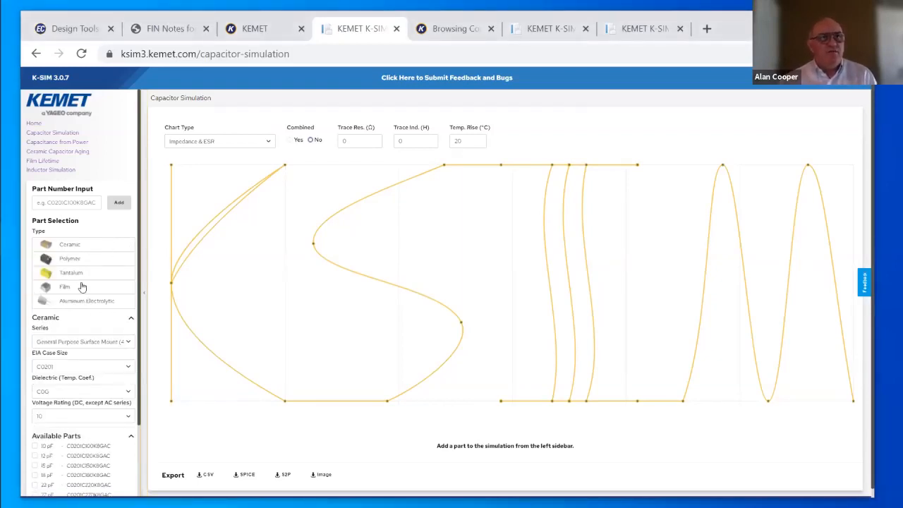
{"action": "left_click", "coordinate": [82, 286]}
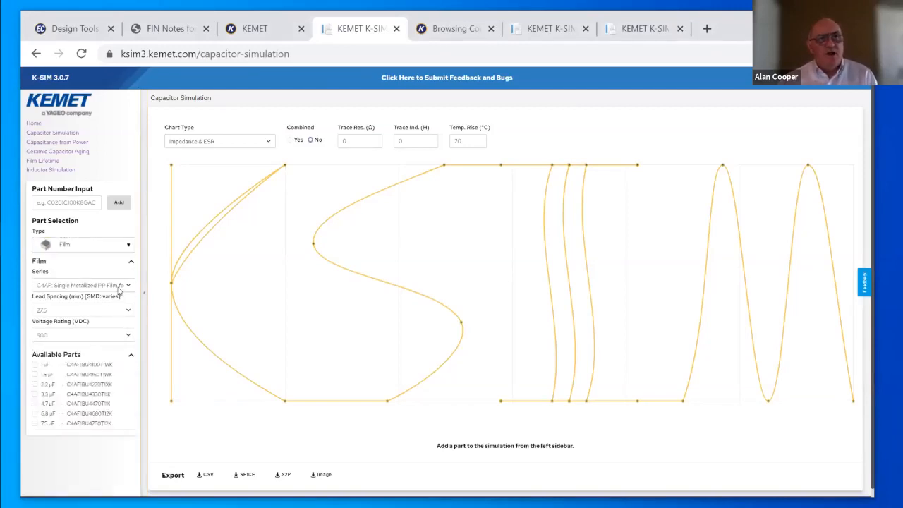
{"action": "left_click", "coordinate": [118, 285]}
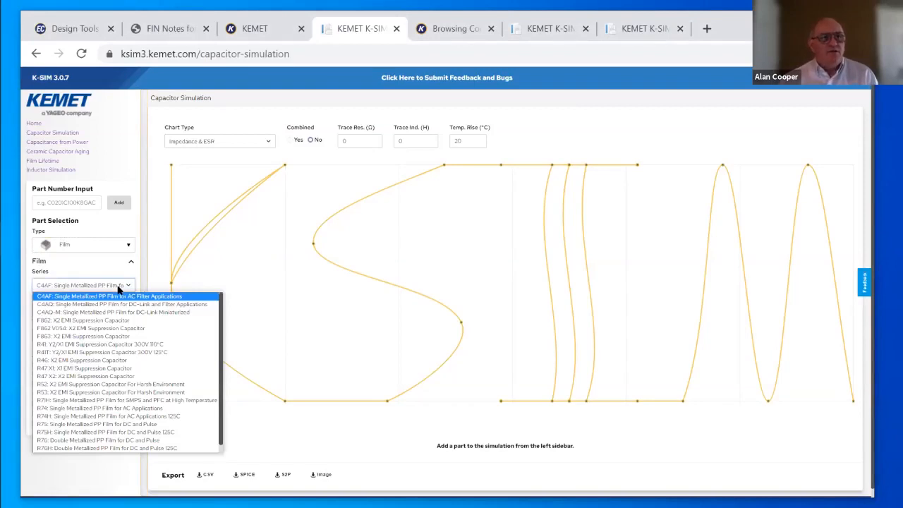
{"action": "left_click", "coordinate": [108, 425]}
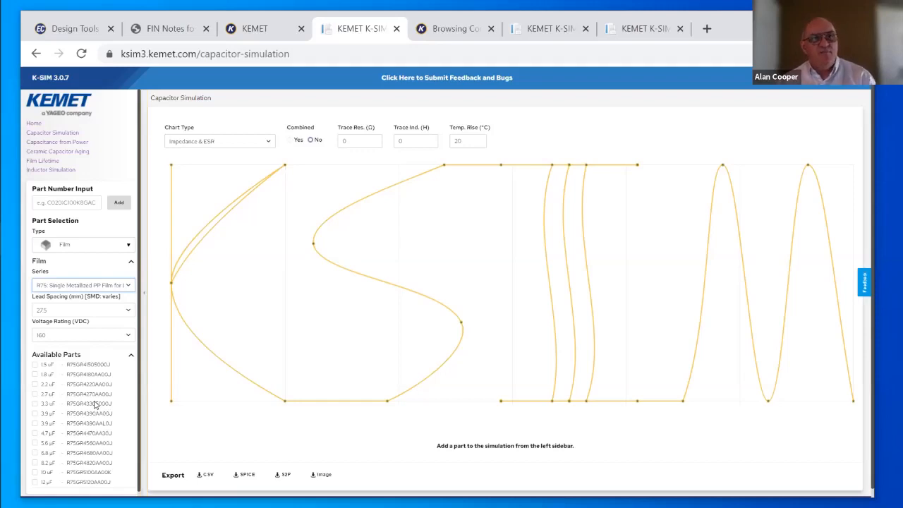
Set the voltage rating to 2000 VDC and add the 33 nF part R75UR23304030J to the simulation.
{"action": "left_click", "coordinate": [123, 334]}
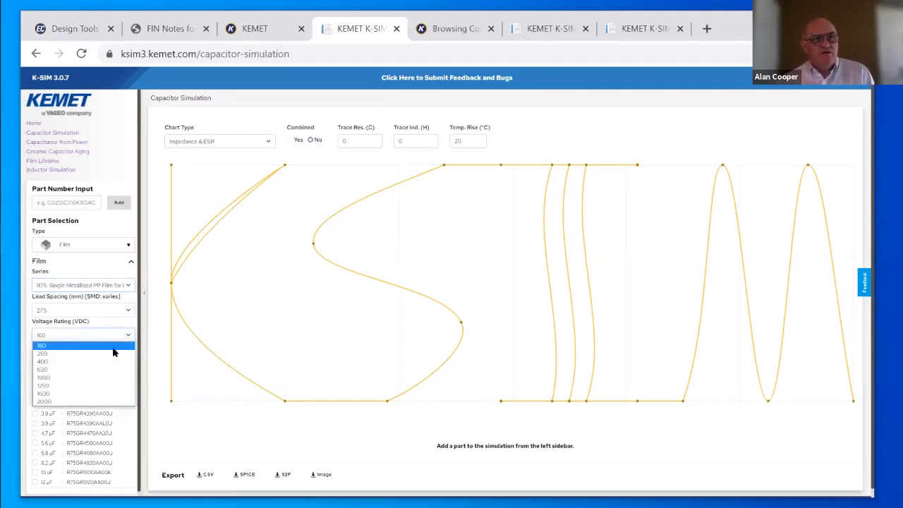
{"action": "left_click", "coordinate": [103, 403]}
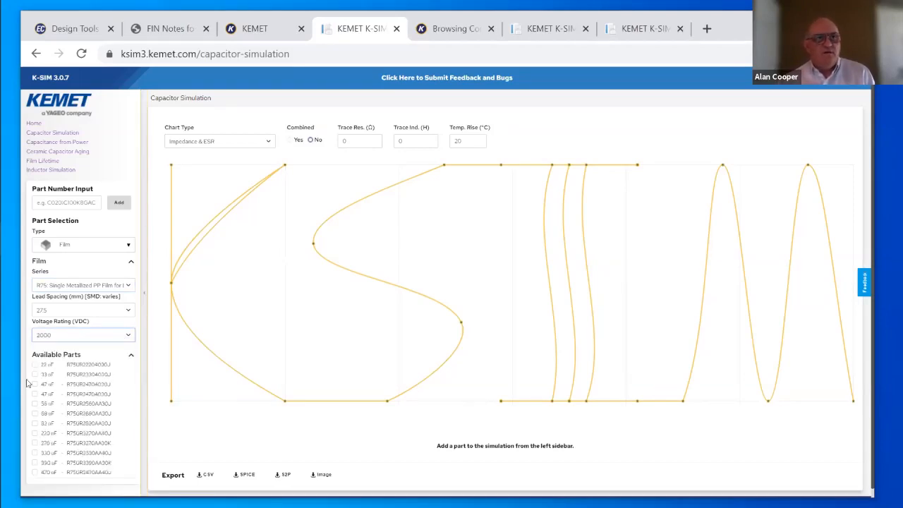
{"action": "left_click", "coordinate": [35, 375]}
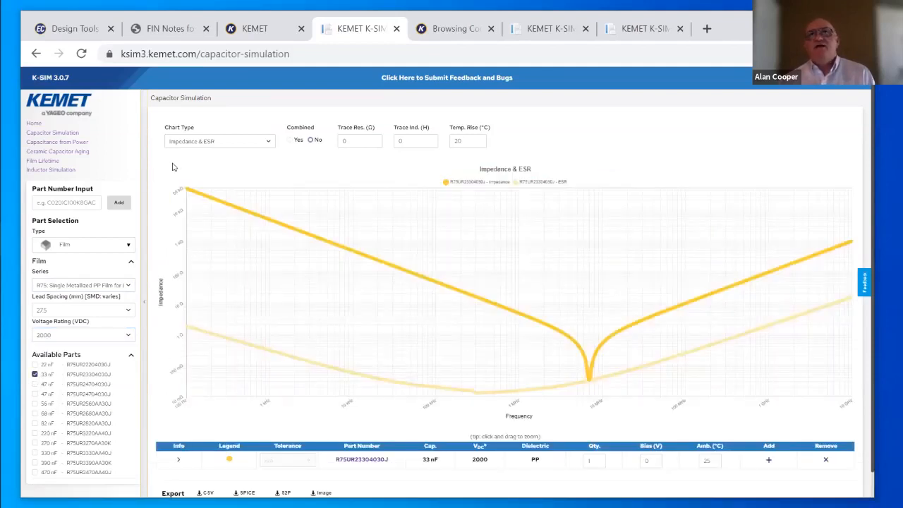
{"action": "scroll", "coordinate": [173, 167], "scroll_direction": "down", "scroll_amount": 1}
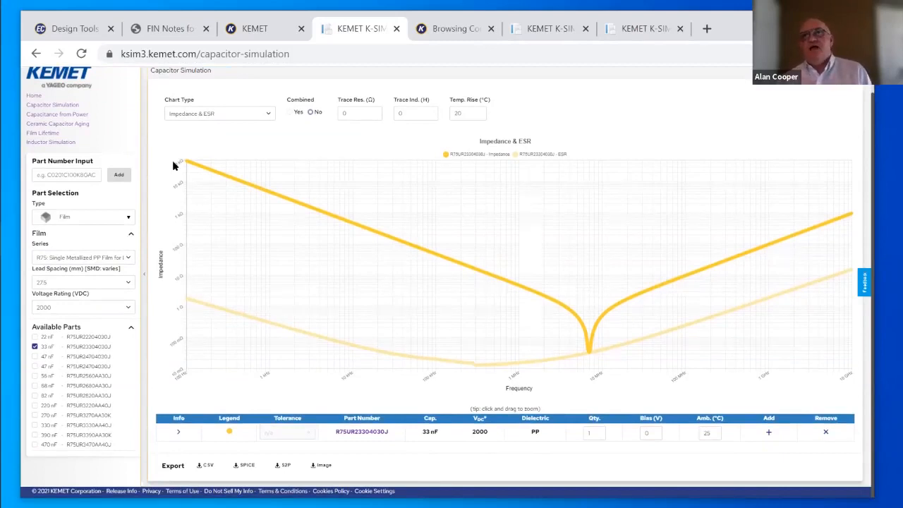
{"action": "left_click", "coordinate": [268, 115]}
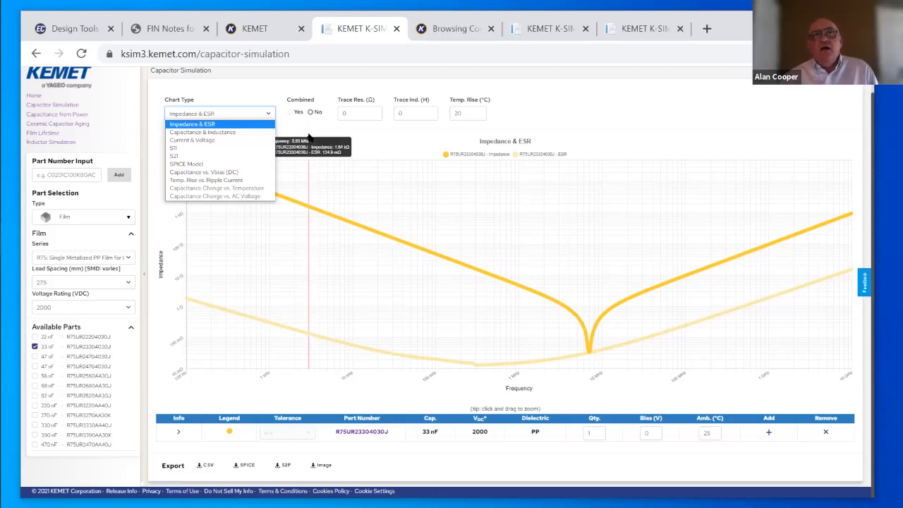
{"action": "left_click", "coordinate": [339, 142]}
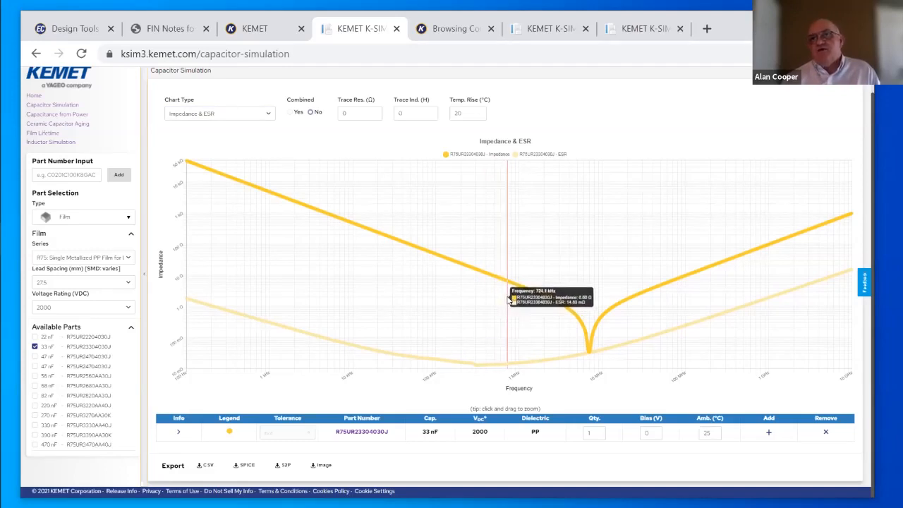
{"action": "right_click", "coordinate": [514, 300]}
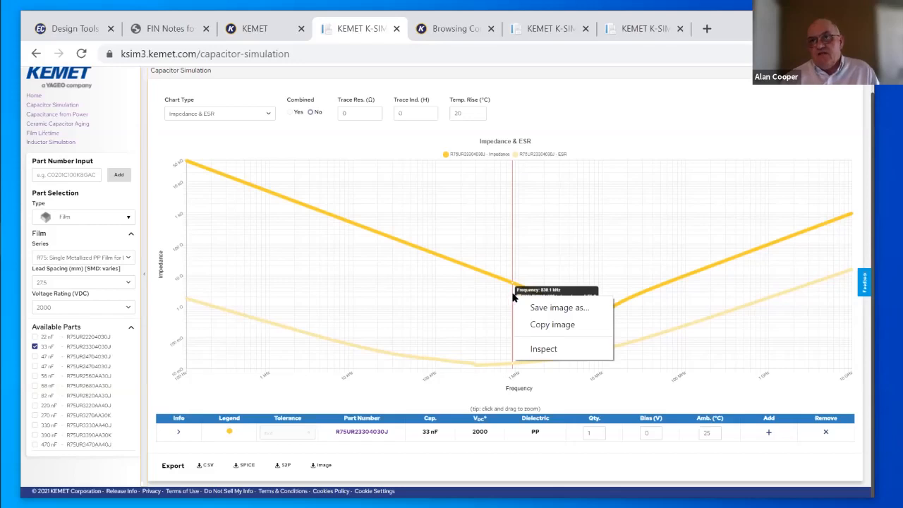
{"action": "left_click", "coordinate": [487, 292]}
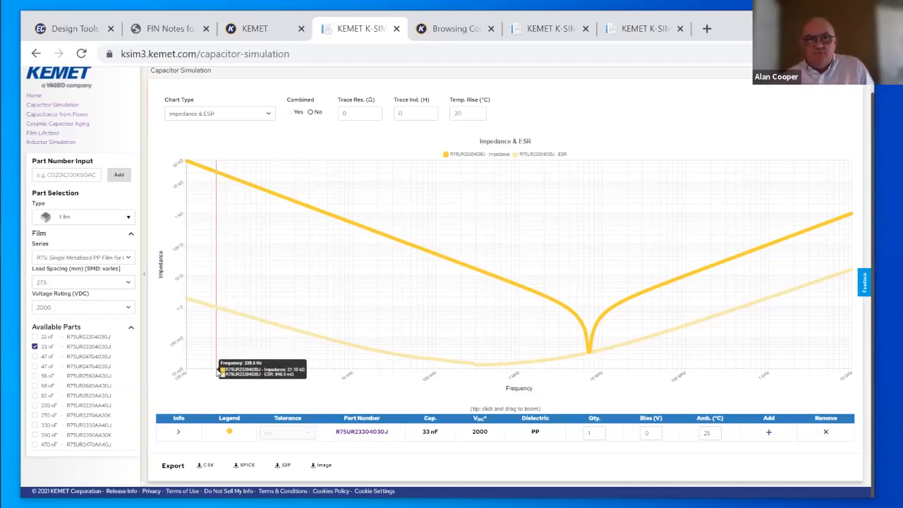
Expand the info row of part R75UR23304030J and display its full list of specifications.
{"action": "left_click", "coordinate": [179, 432]}
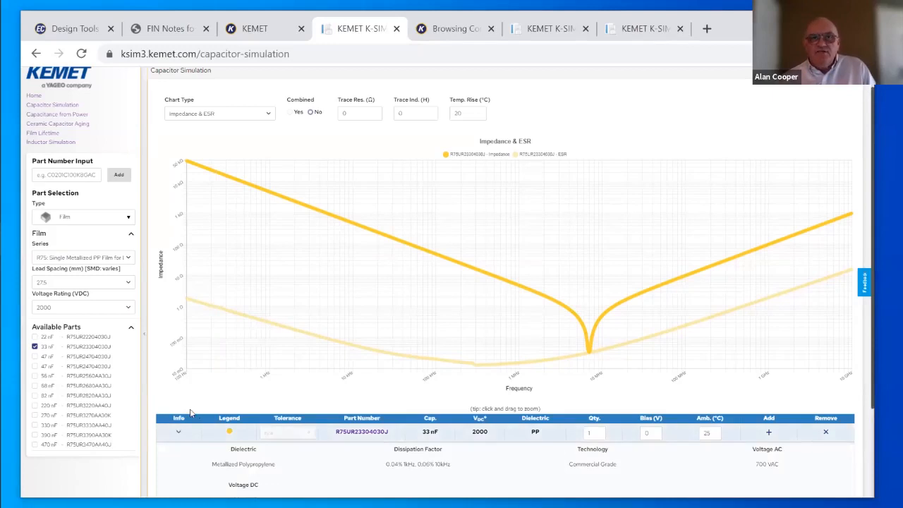
{"action": "scroll", "coordinate": [192, 409], "scroll_direction": "down", "scroll_amount": 2}
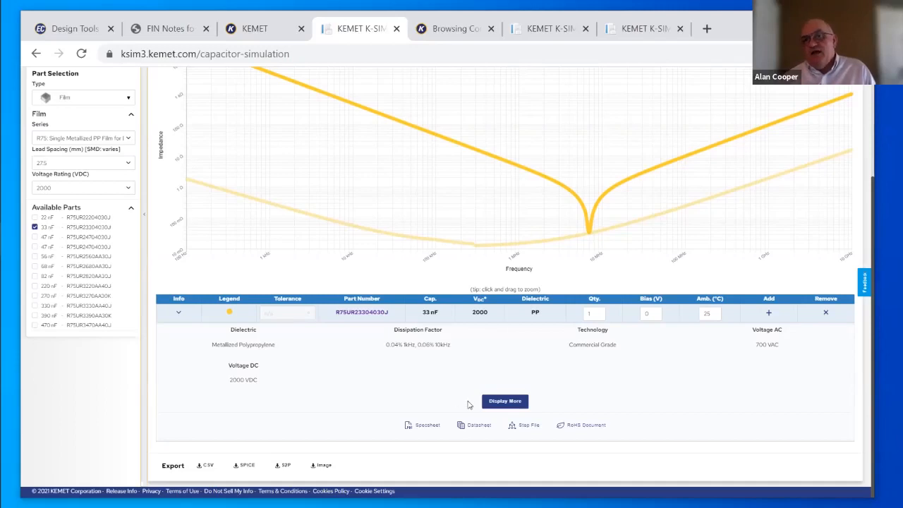
{"action": "left_click", "coordinate": [491, 403]}
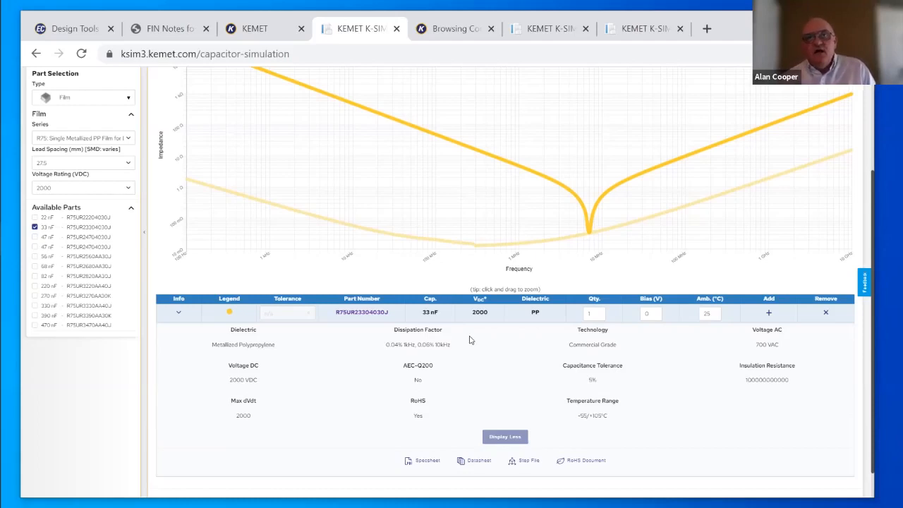
Open the KEMET website search results for part R75UR23304030J and examine its listing and available documents.
{"action": "left_click", "coordinate": [356, 312]}
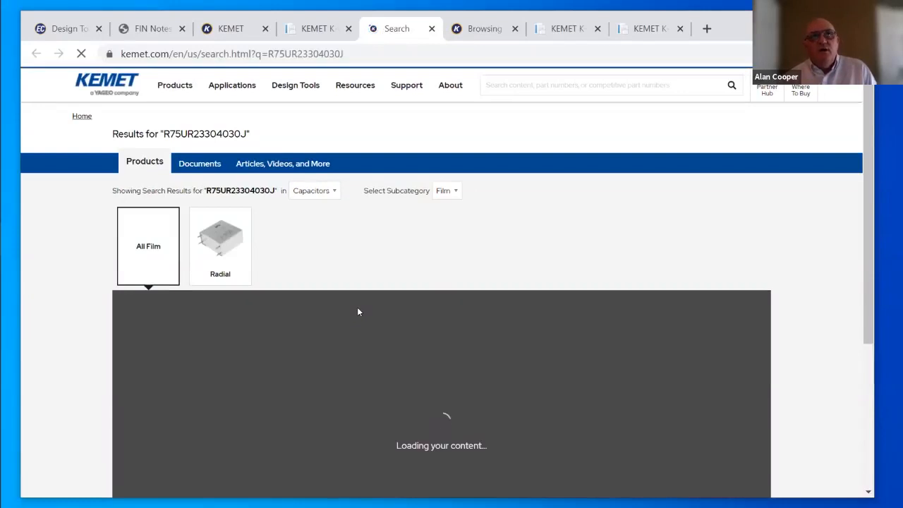
{"action": "scroll", "coordinate": [365, 312], "scroll_direction": "down", "scroll_amount": 1}
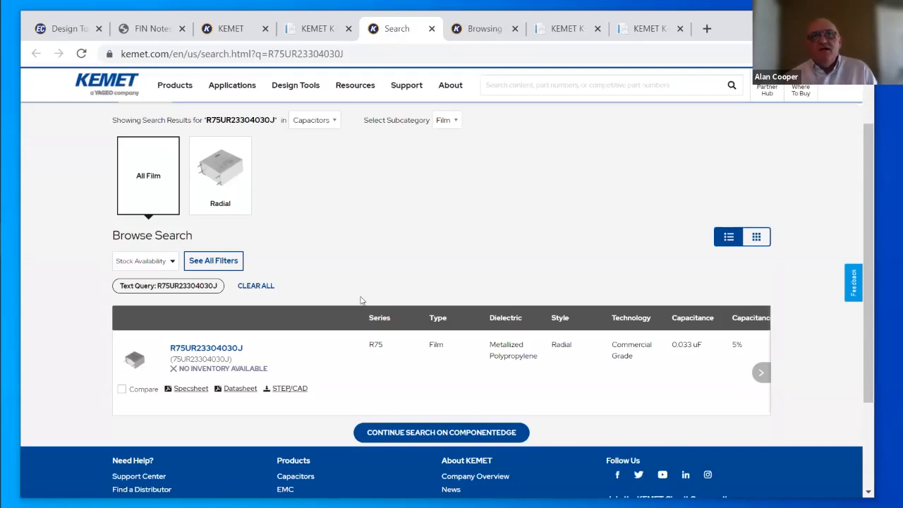
{"action": "scroll", "coordinate": [361, 301], "scroll_direction": "up", "scroll_amount": 1}
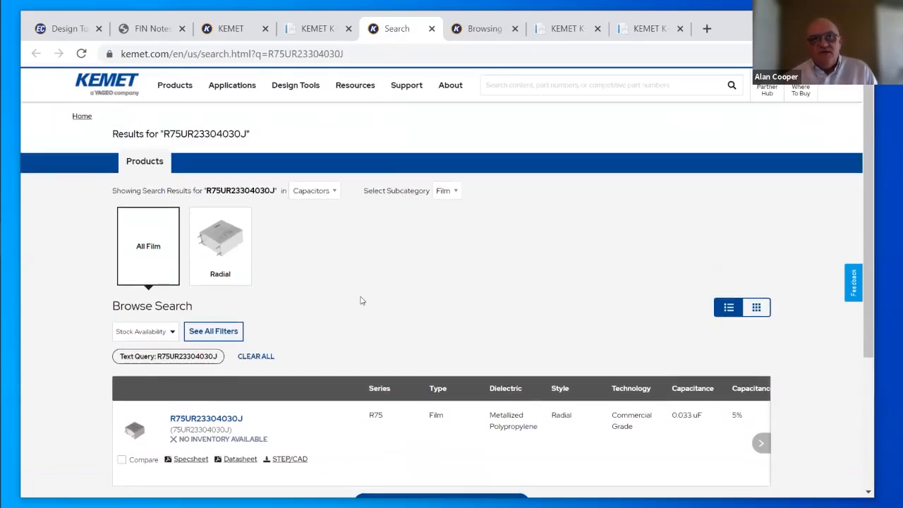
{"action": "scroll", "coordinate": [361, 301], "scroll_direction": "down", "scroll_amount": 1}
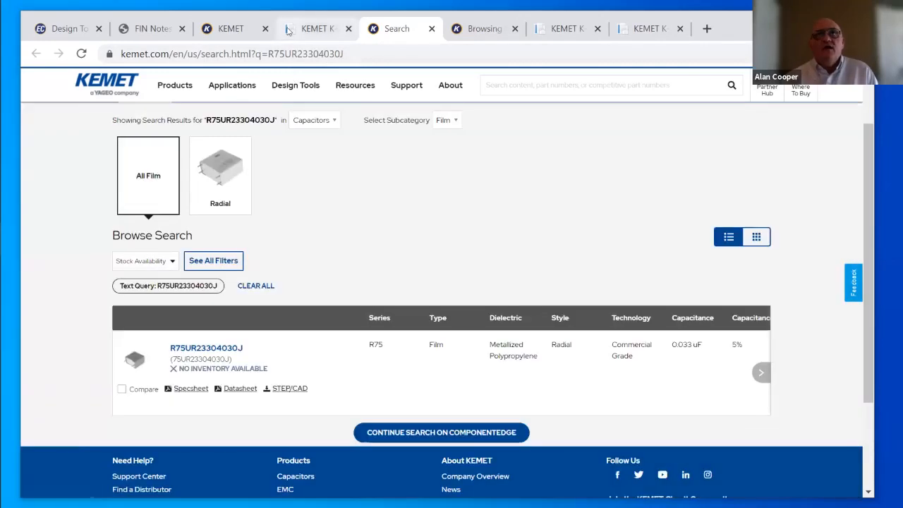
Return to the K-SIM simulation, collapse the part's details and set the chart type to Current & Voltage.
{"action": "left_click", "coordinate": [289, 29]}
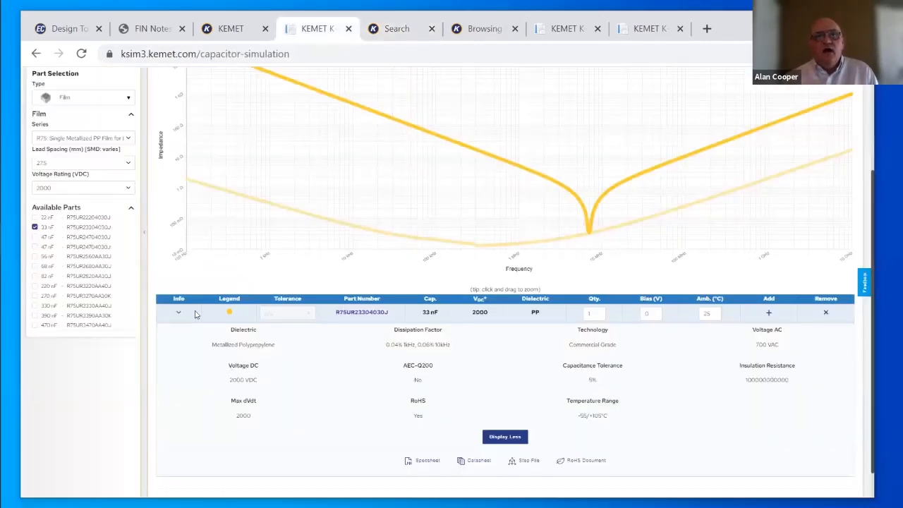
{"action": "left_click", "coordinate": [178, 314]}
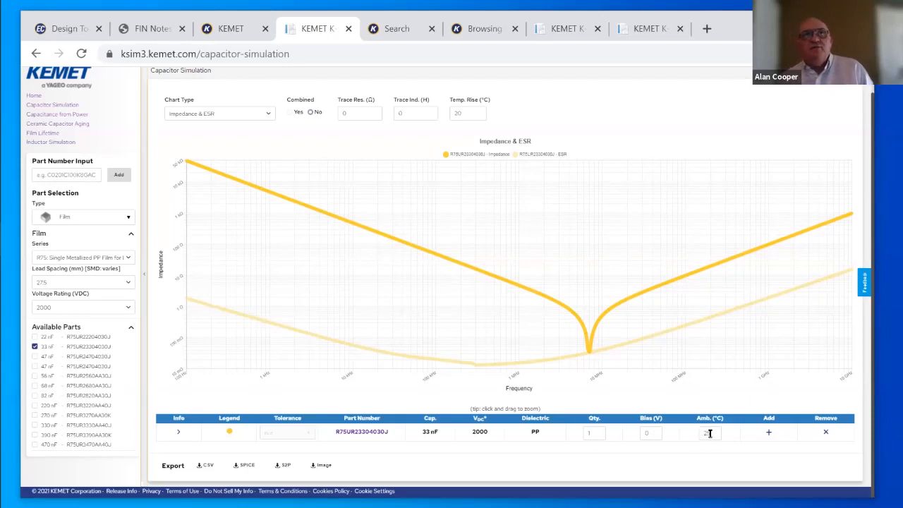
{"action": "left_click", "coordinate": [269, 115]}
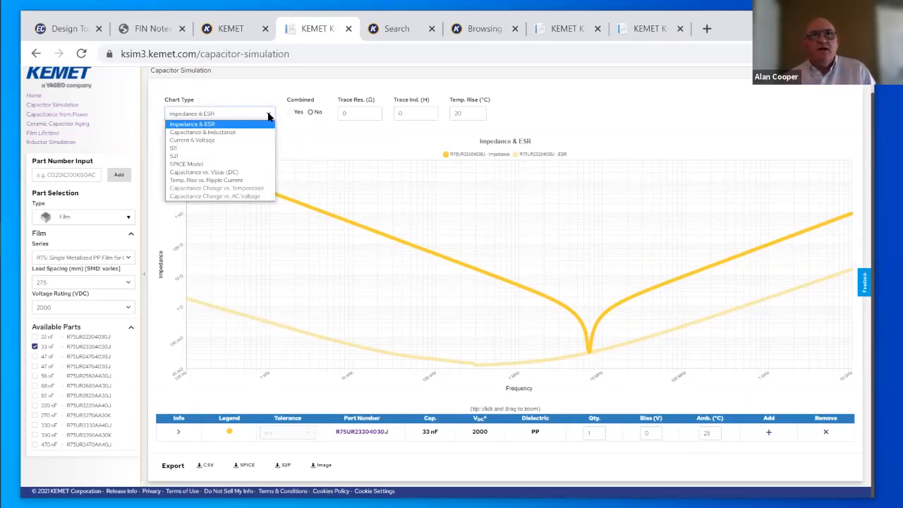
{"action": "left_click", "coordinate": [259, 140]}
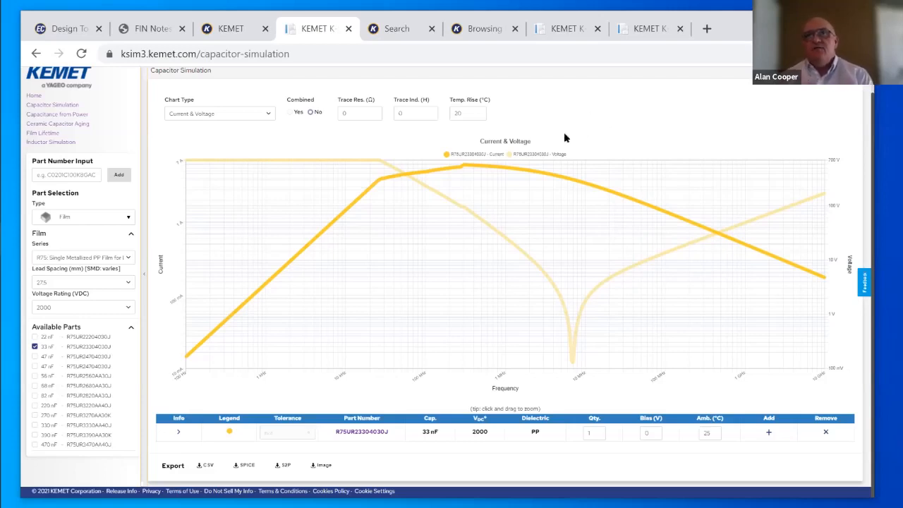
Hide and restore the Current curve, and read the part's current and voltage near 100 kHz on the chart.
{"action": "left_click", "coordinate": [465, 155]}
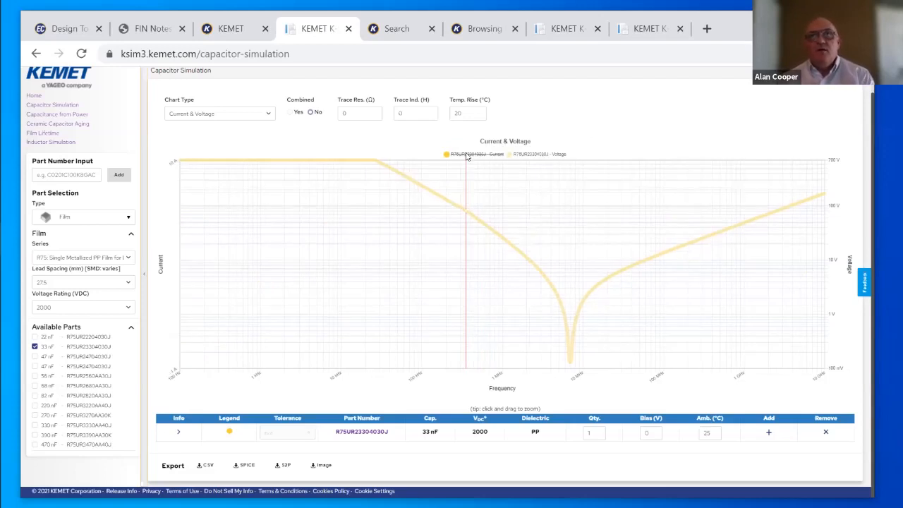
{"action": "left_click", "coordinate": [466, 154]}
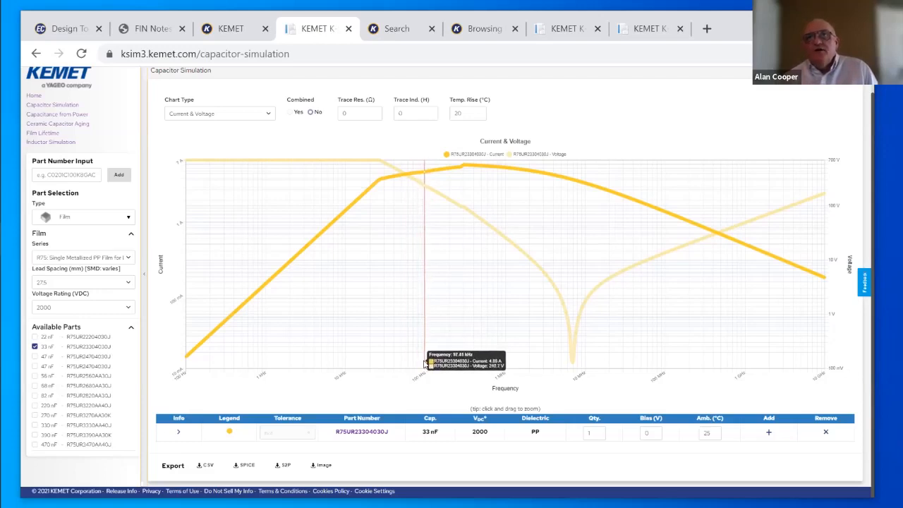
{"action": "left_click_drag", "start_coordinate": [422, 363], "coordinate": [449, 363]}
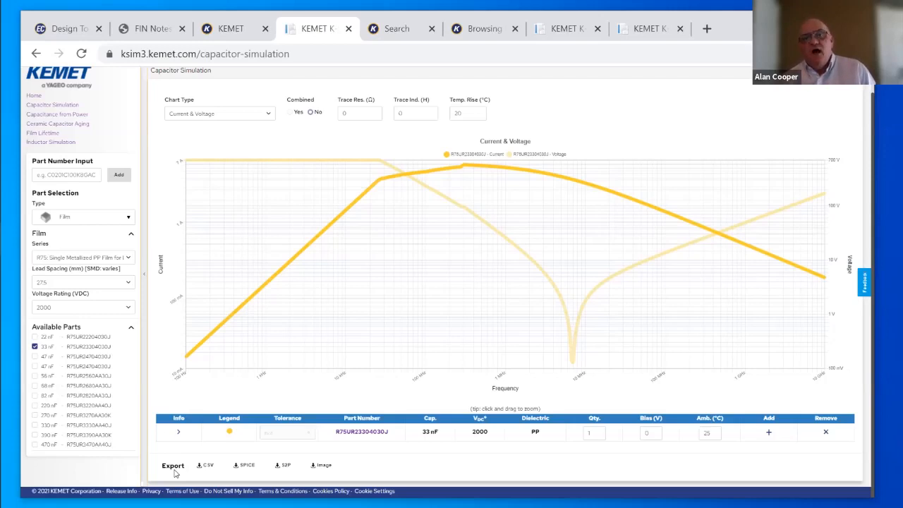
Export the Current & Voltage chart as an image and switch the chart type to SPICE Model.
{"action": "left_click", "coordinate": [318, 466]}
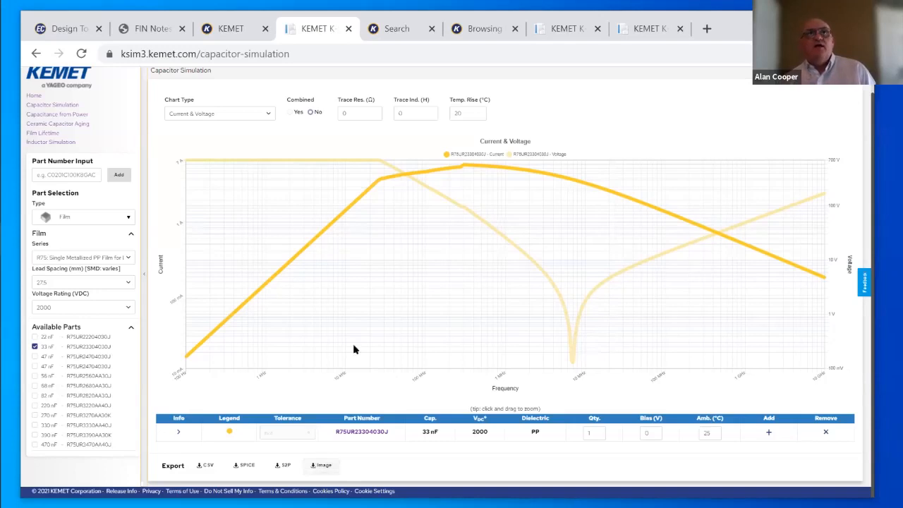
{"action": "left_click", "coordinate": [268, 115]}
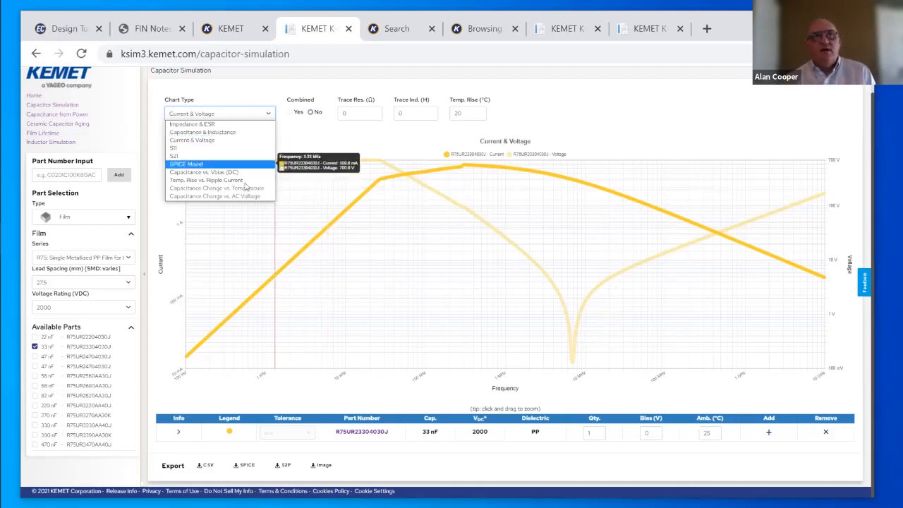
{"action": "left_click", "coordinate": [180, 164]}
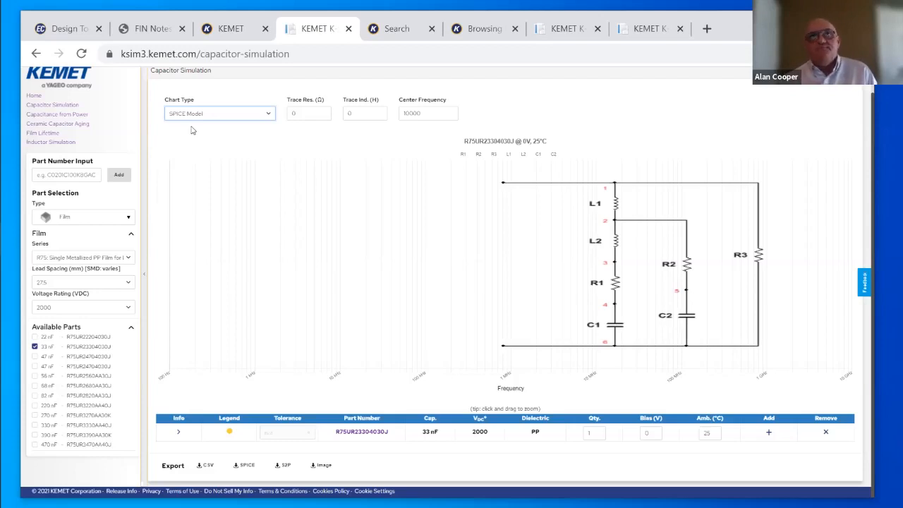
Switch the chart type to Temp. Rise vs. Ripple Current and set Freq #3 to 125000 Hz.
{"action": "left_click", "coordinate": [219, 116]}
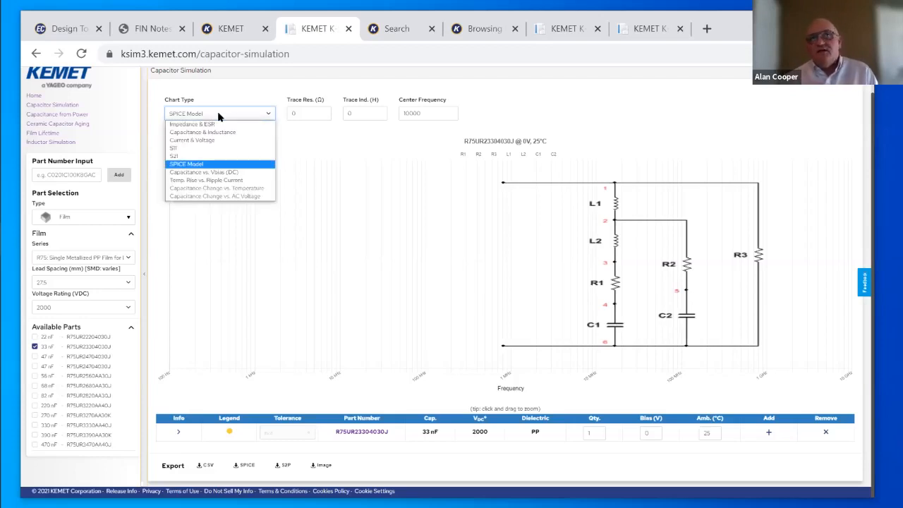
{"action": "left_click", "coordinate": [219, 181]}
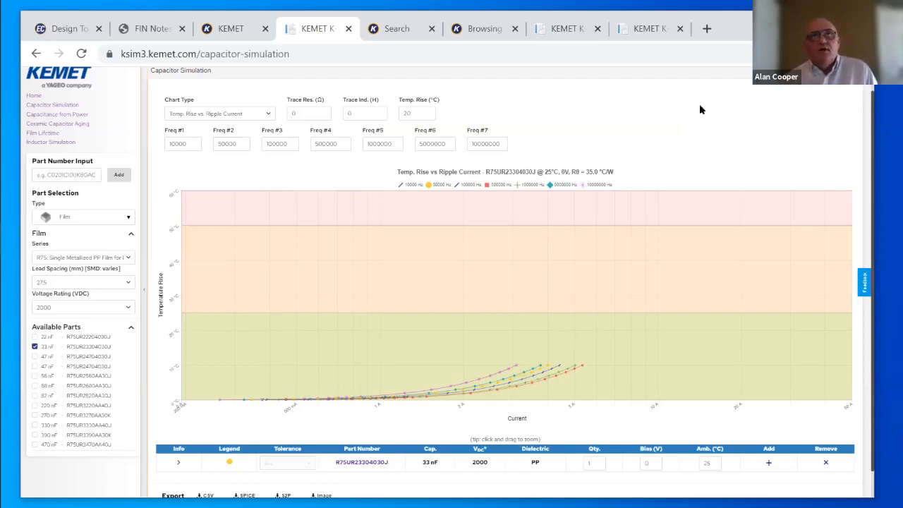
{"action": "left_click", "coordinate": [278, 144]}
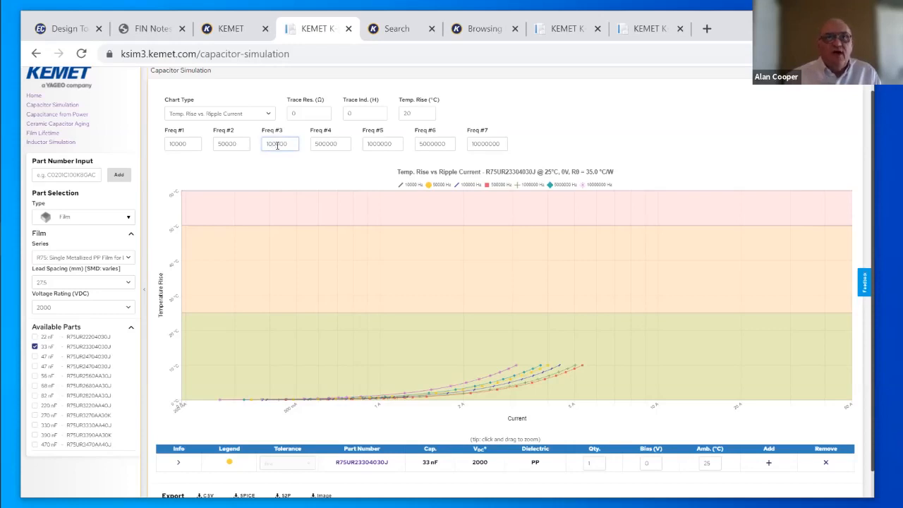
{"action": "key", "text": "BackSpace"}
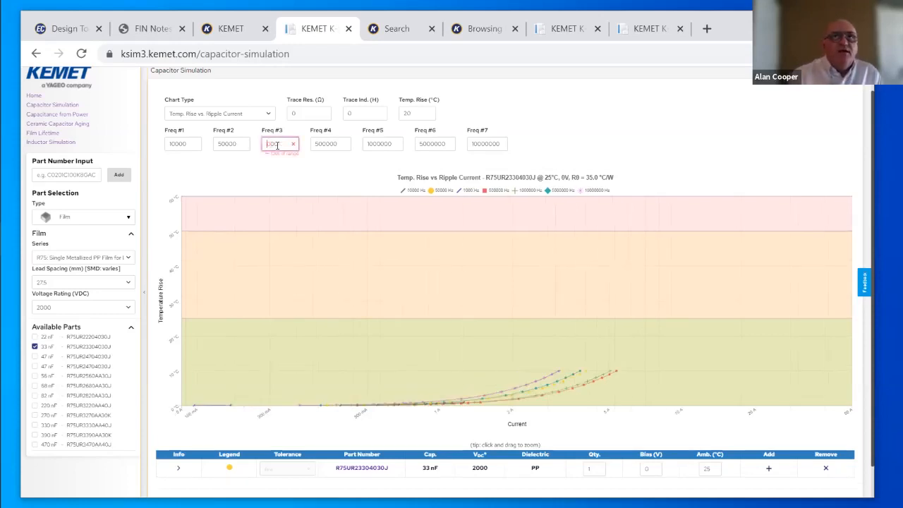
{"action": "key", "text": "BackSpace"}
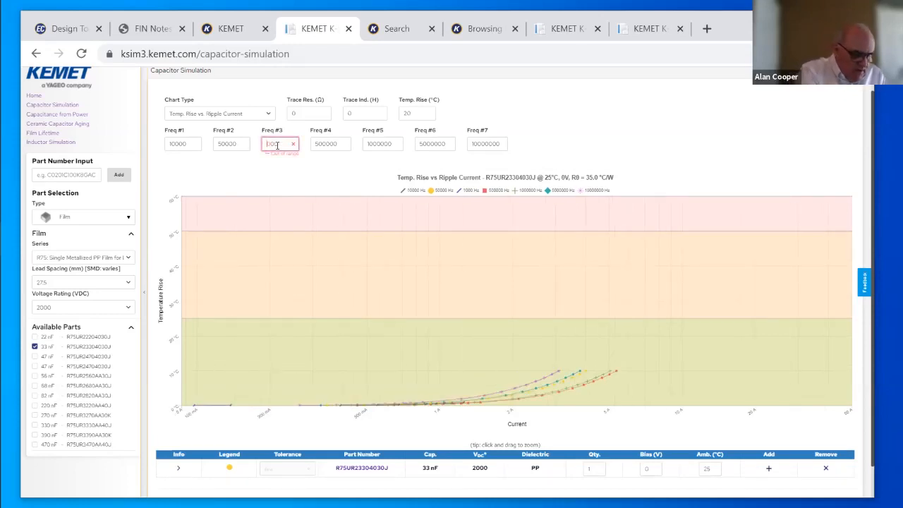
{"action": "type", "text": "12"}
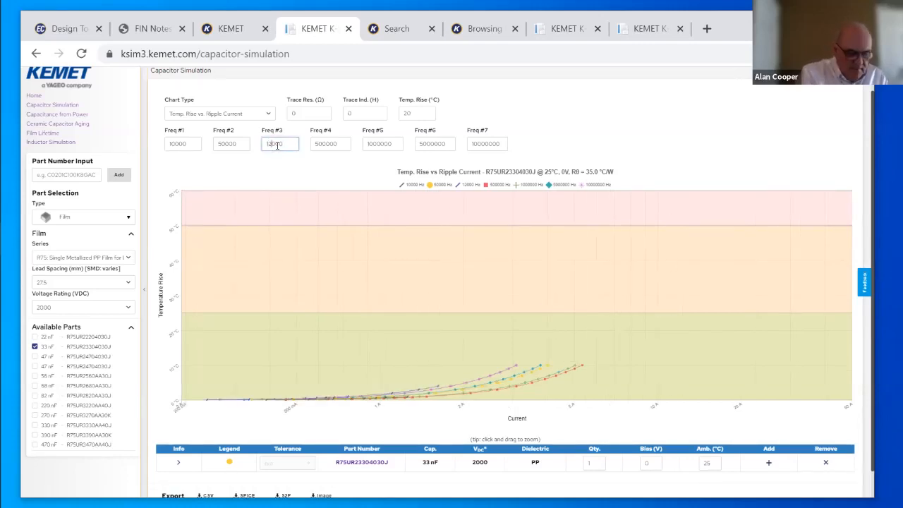
{"action": "type", "text": "5"}
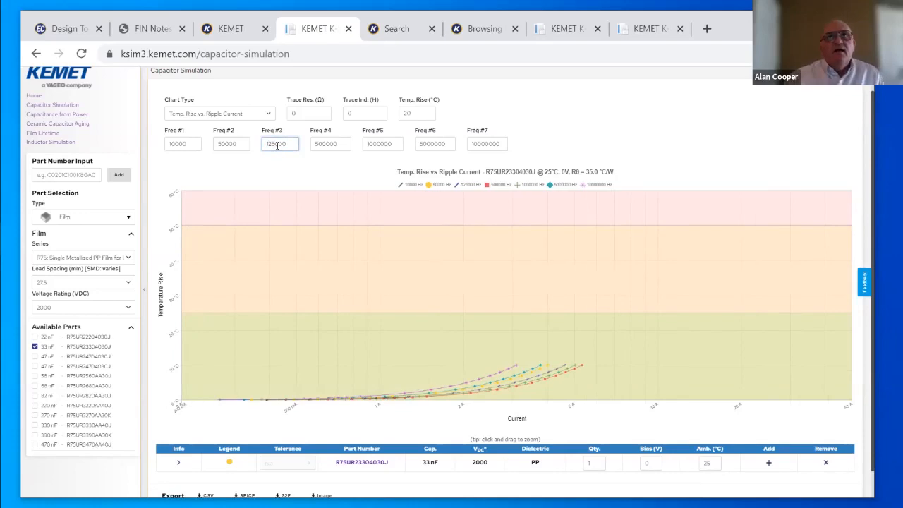
{"action": "left_click", "coordinate": [325, 163]}
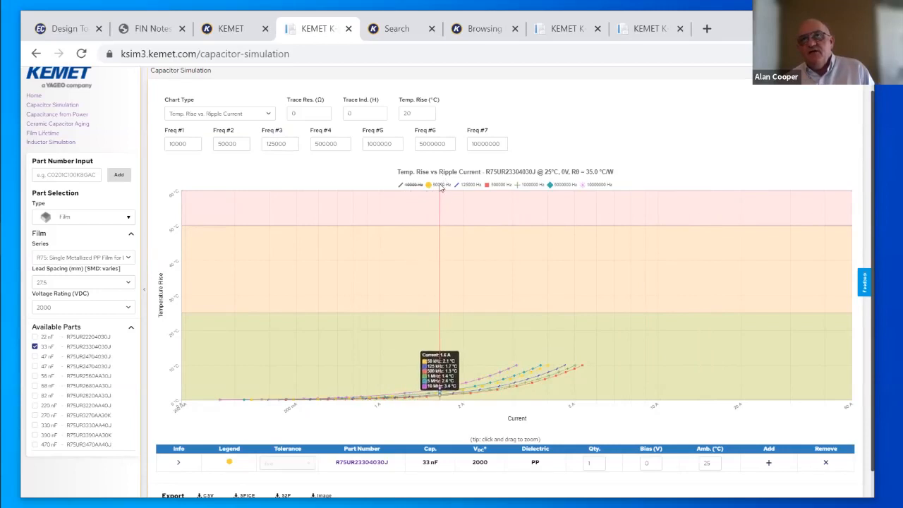
Hide the 50000, 1000000, 5000000 and 10000000 Hz curves on the temperature rise chart and reset its zoom.
{"action": "left_click", "coordinate": [441, 184]}
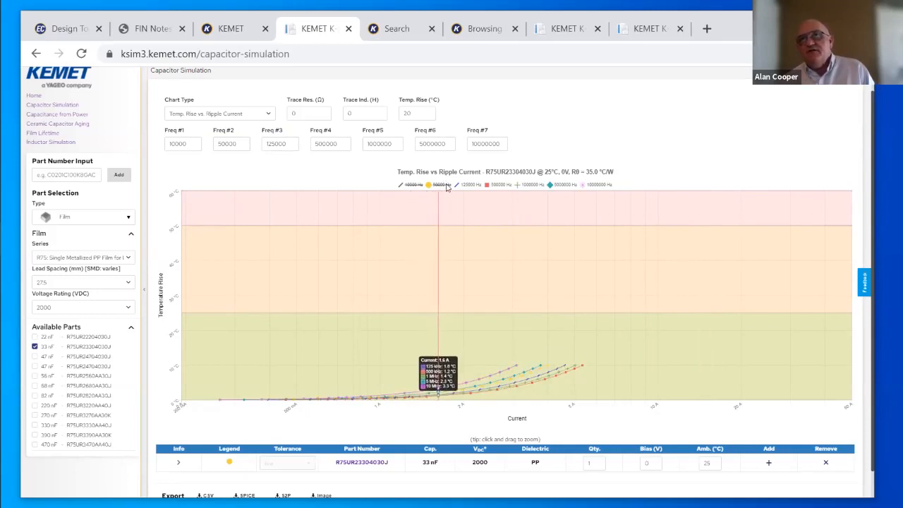
{"action": "left_click", "coordinate": [530, 185]}
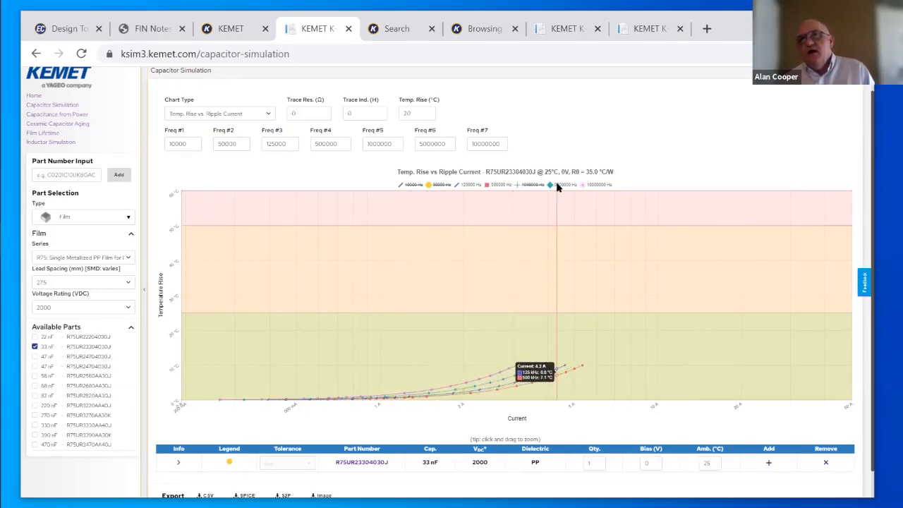
{"action": "left_click", "coordinate": [564, 185]}
{"action": "left_click_drag", "start_coordinate": [600, 192], "coordinate": [597, 212]}
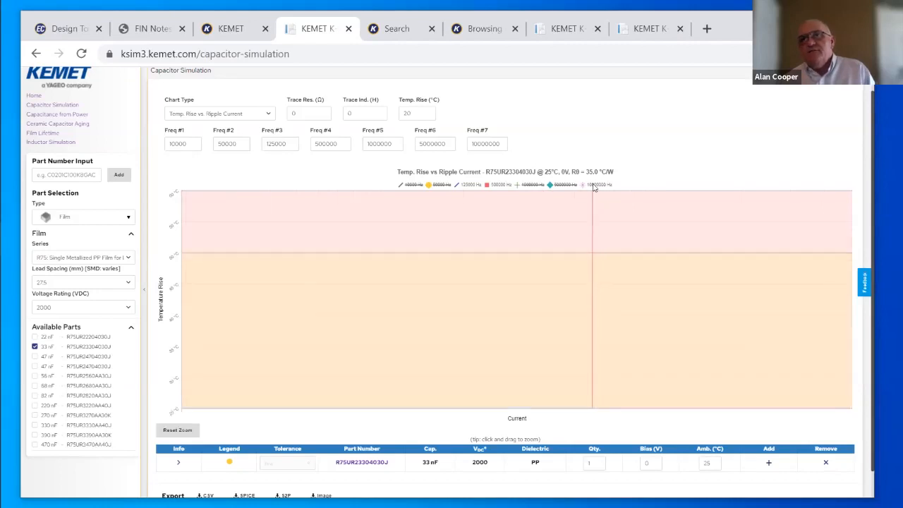
{"action": "left_click", "coordinate": [599, 185]}
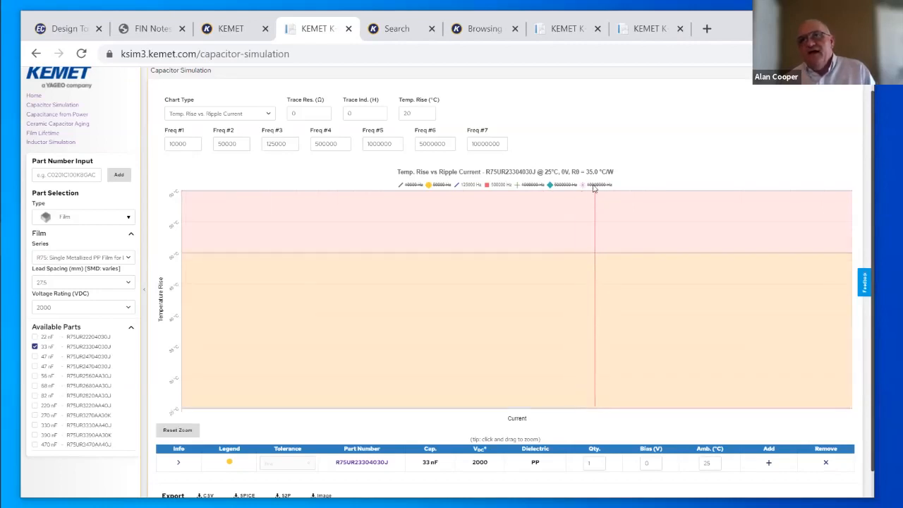
{"action": "left_click", "coordinate": [182, 429]}
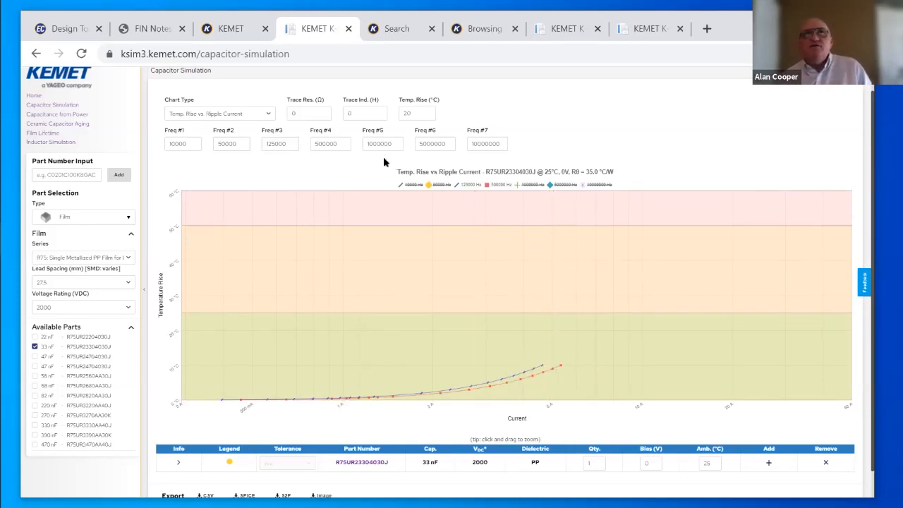
Open a new K-SIM capacitor simulation from the KEMET website's design tools.
{"action": "left_click", "coordinate": [237, 32]}
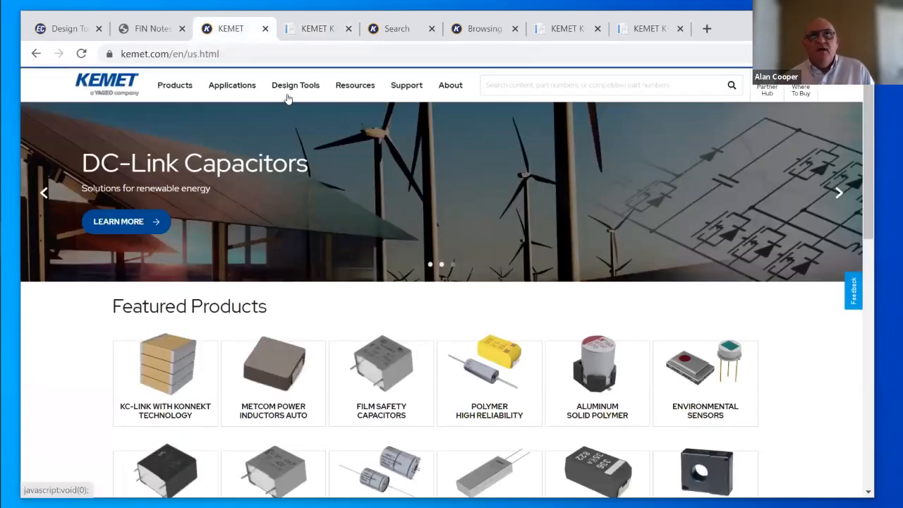
{"action": "left_click", "coordinate": [293, 94]}
{"action": "left_click", "coordinate": [293, 93]}
{"action": "left_click", "coordinate": [293, 93]}
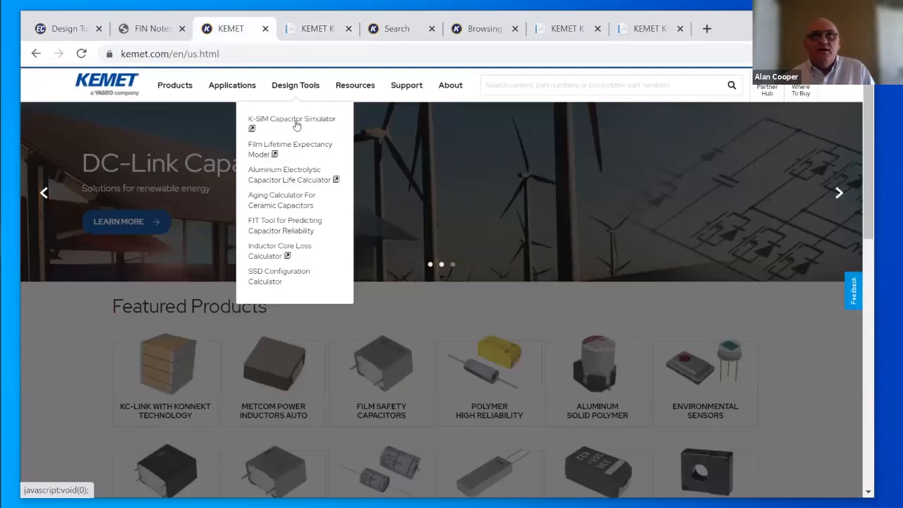
{"action": "left_click", "coordinate": [296, 126]}
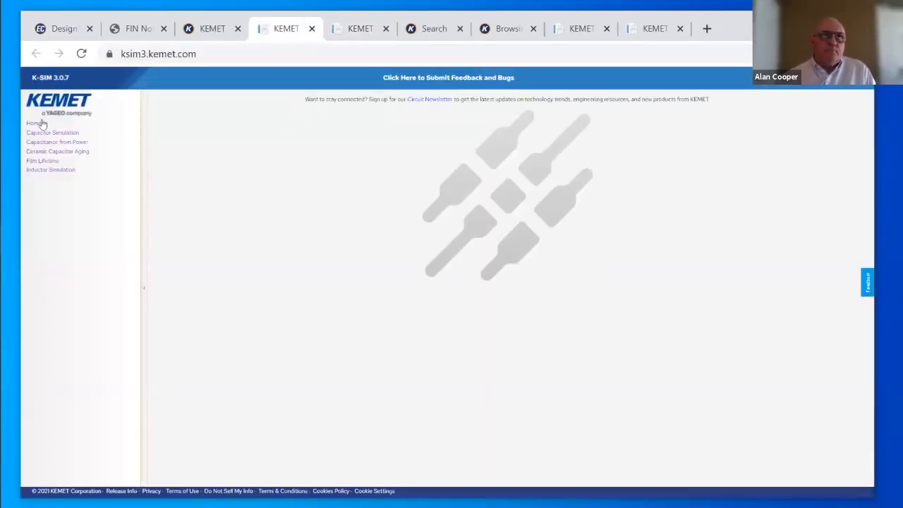
{"action": "left_click", "coordinate": [74, 135]}
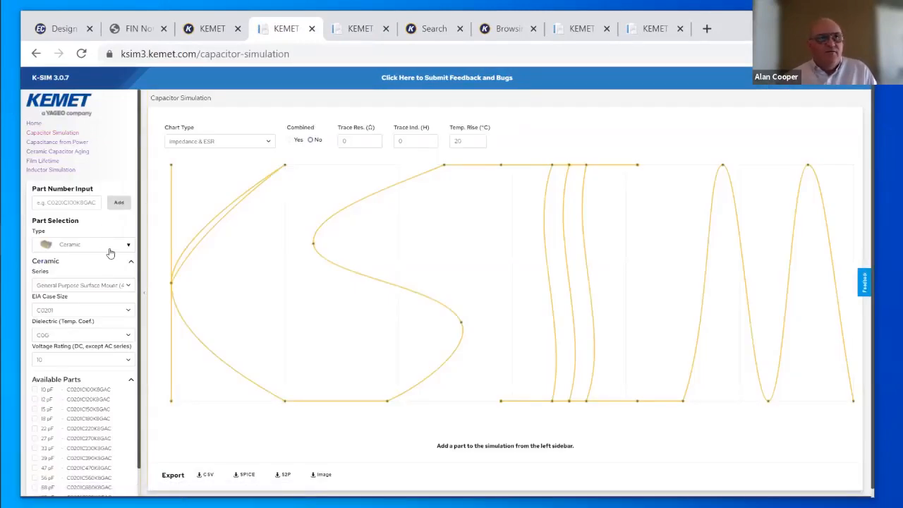
Choose EIA case size C3640 for the ceramic capacitors and add the 15 nF part C3640H153KGGAC to the simulation.
{"action": "scroll", "coordinate": [113, 254], "scroll_direction": "down", "scroll_amount": 1}
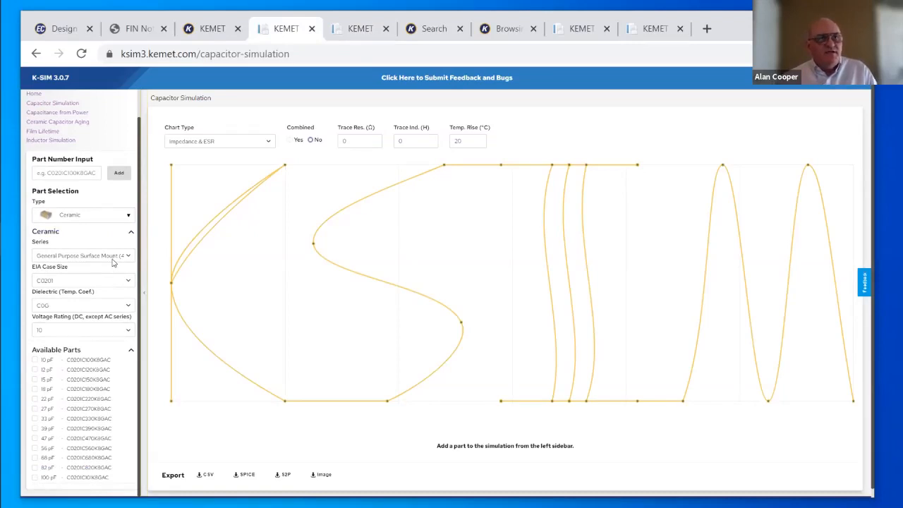
{"action": "left_click", "coordinate": [94, 331]}
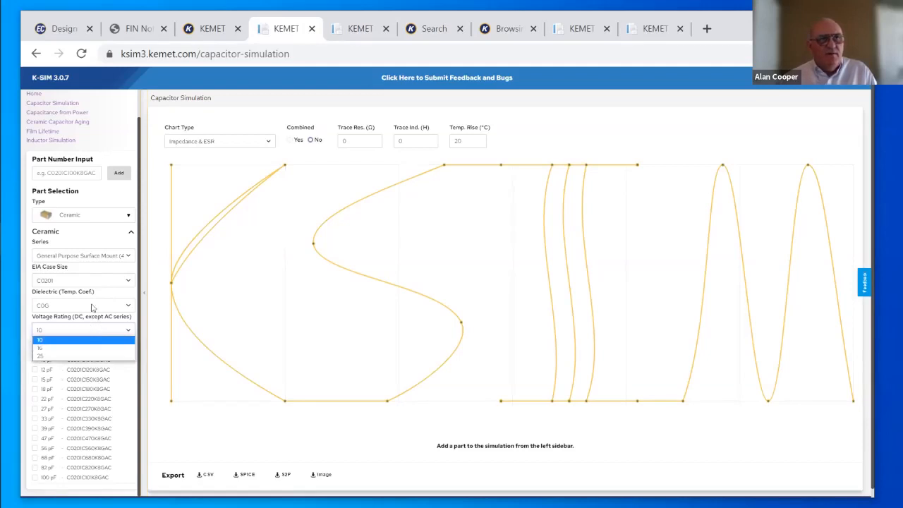
{"action": "left_click", "coordinate": [104, 283]}
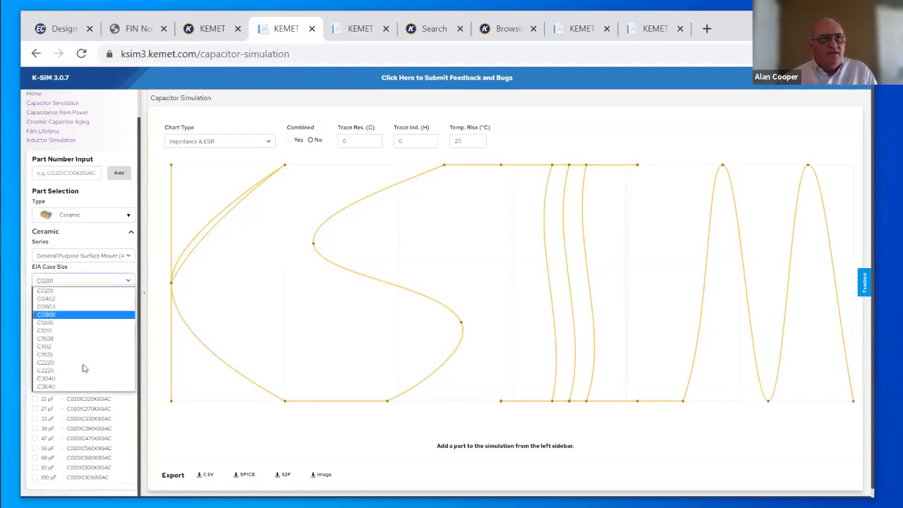
{"action": "left_click", "coordinate": [86, 387]}
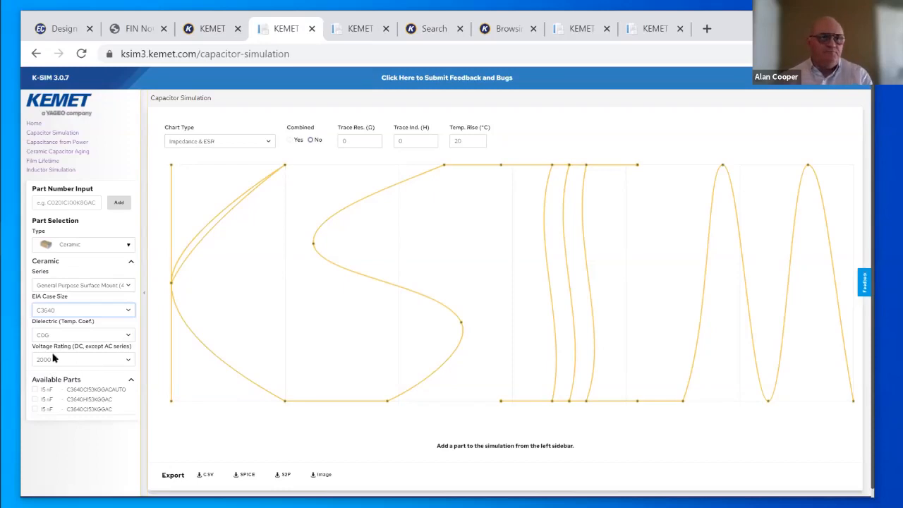
{"action": "left_click", "coordinate": [35, 399]}
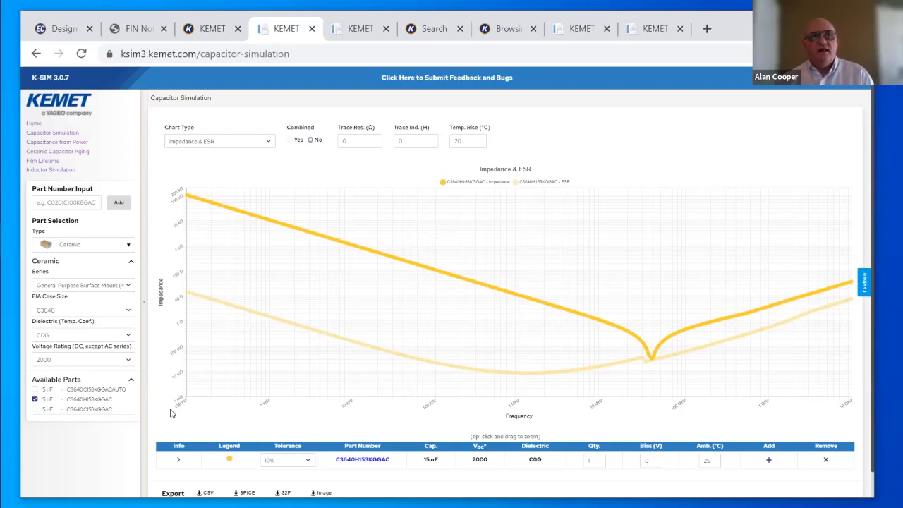
Set the chart type to Current & Voltage and zoom the chart to about 100 to 250 kHz.
{"action": "scroll", "coordinate": [170, 412], "scroll_direction": "down", "scroll_amount": 1}
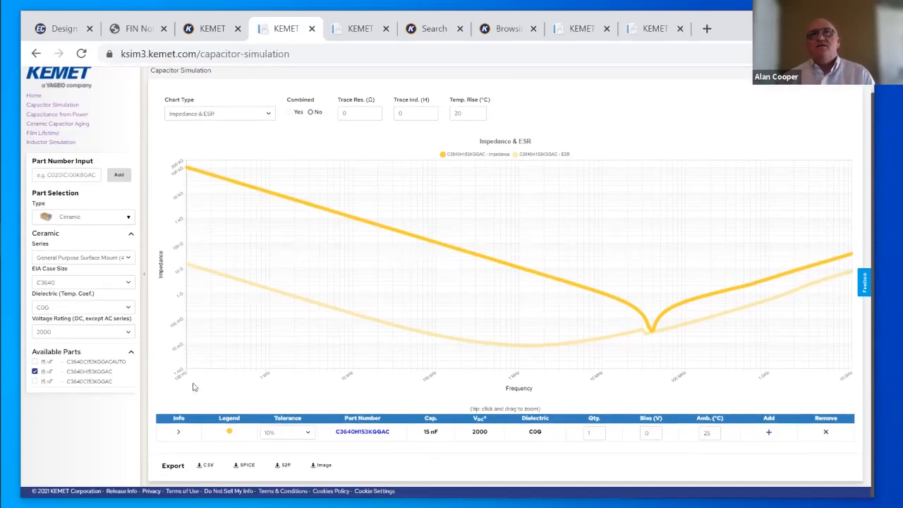
{"action": "left_click", "coordinate": [271, 114]}
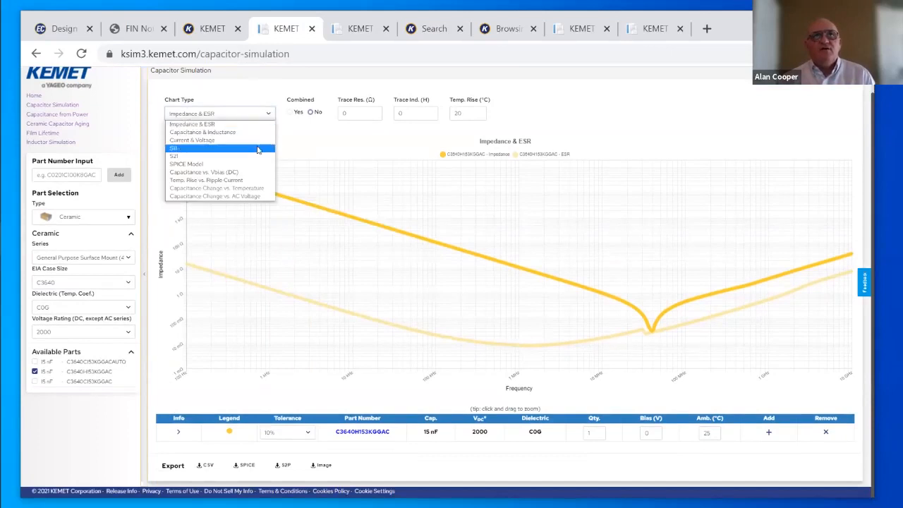
{"action": "left_click", "coordinate": [259, 141]}
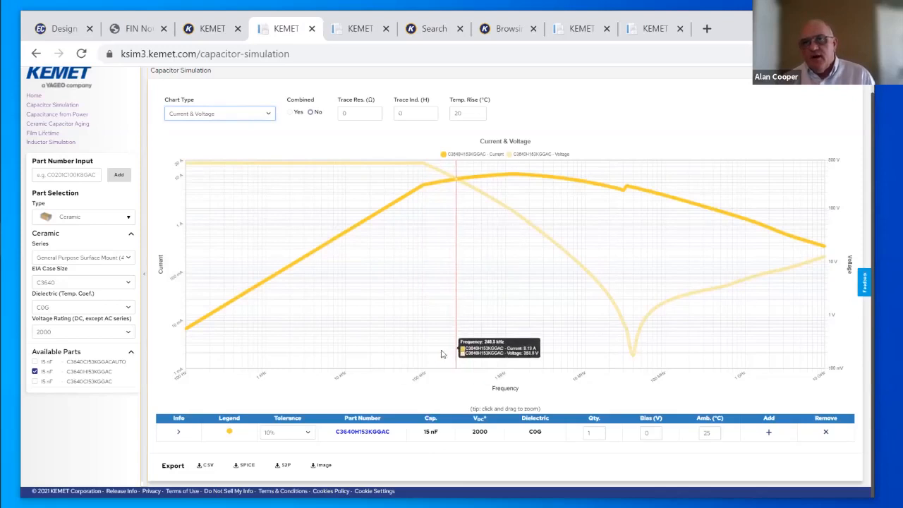
{"action": "left_click_drag", "start_coordinate": [425, 364], "coordinate": [455, 363]}
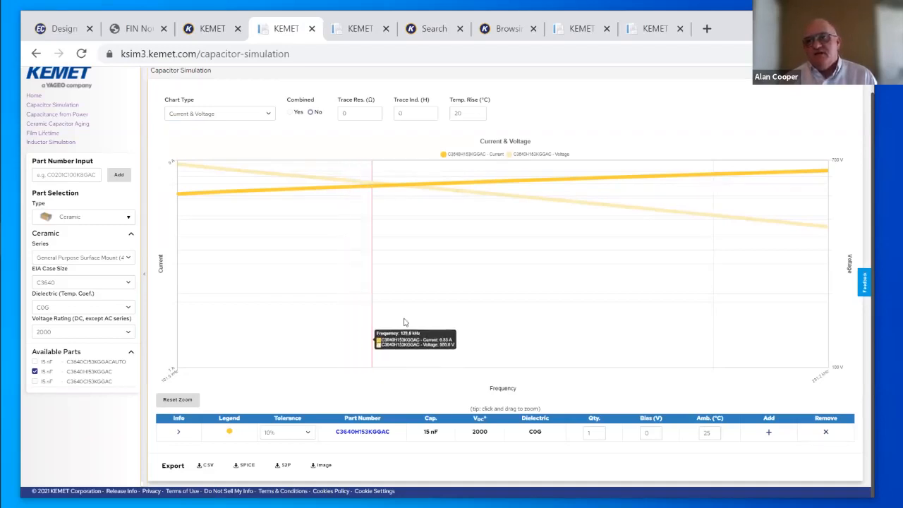
Set the ceramic part's quantity to 2 and its ambient temperature to 75 °C.
{"action": "left_click", "coordinate": [591, 432]}
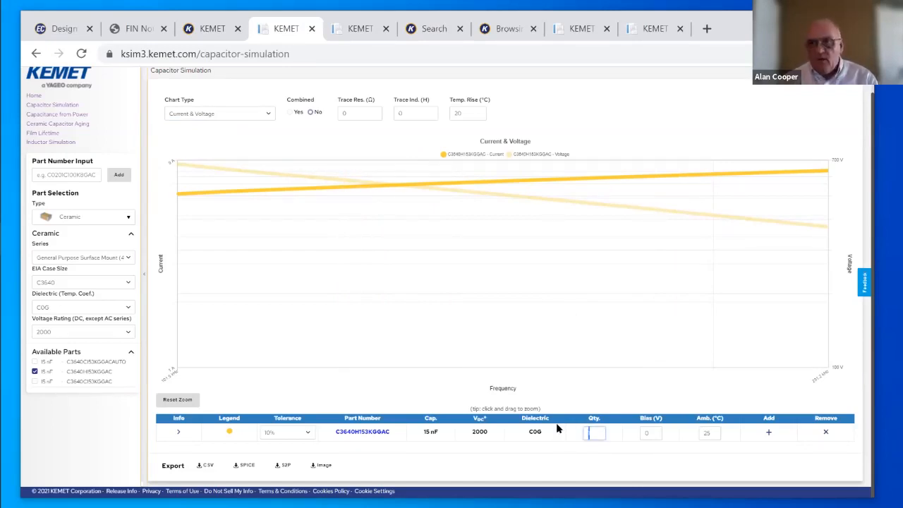
{"action": "type", "text": "2"}
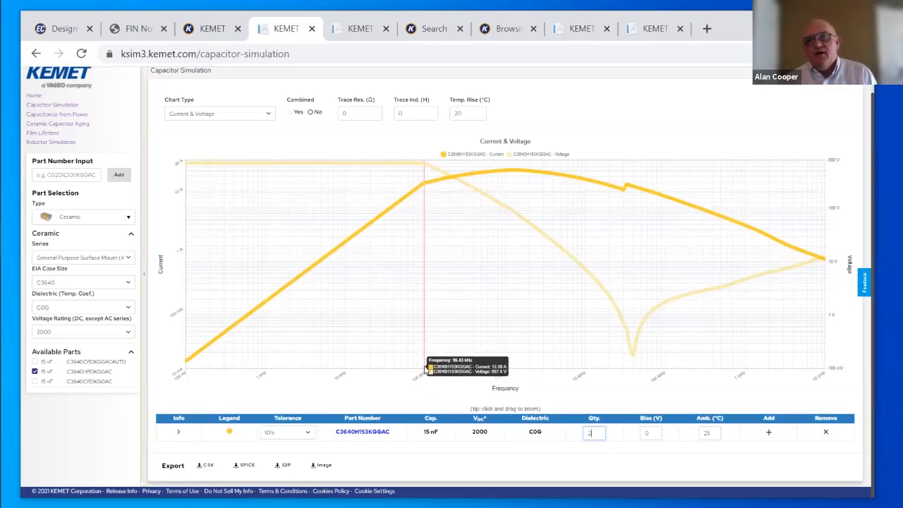
{"action": "left_click_drag", "start_coordinate": [425, 368], "coordinate": [453, 362]}
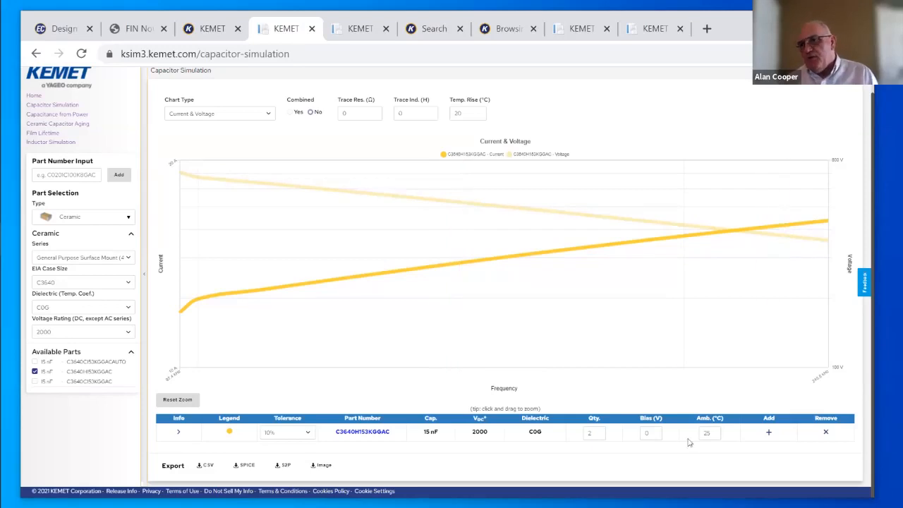
{"action": "left_click_drag", "start_coordinate": [717, 433], "coordinate": [696, 433]}
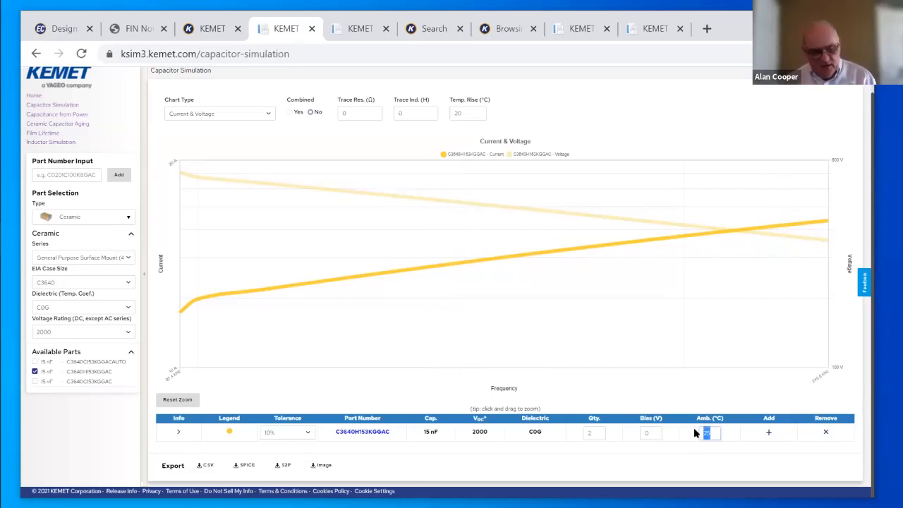
{"action": "type", "text": "7"}
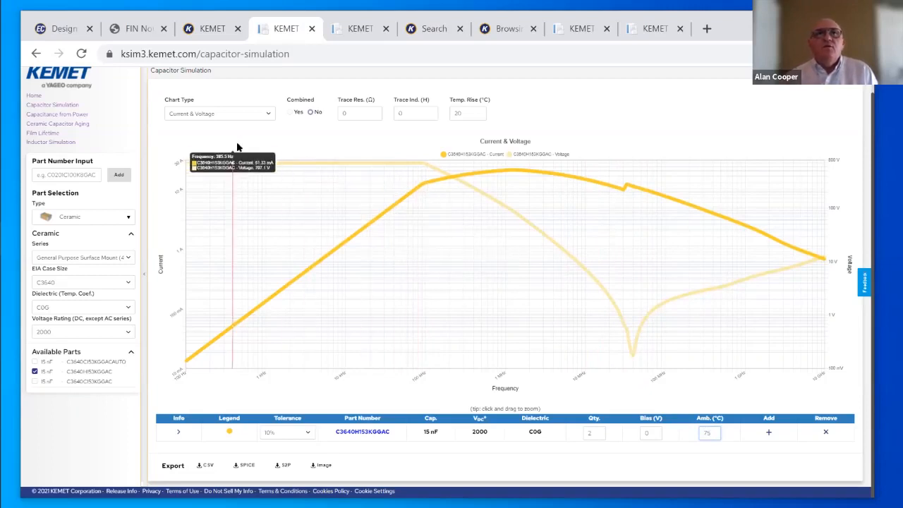
{"action": "scroll", "coordinate": [190, 205], "scroll_direction": "up", "scroll_amount": 1}
{"action": "scroll", "coordinate": [197, 210], "scroll_direction": "down", "scroll_amount": 1}
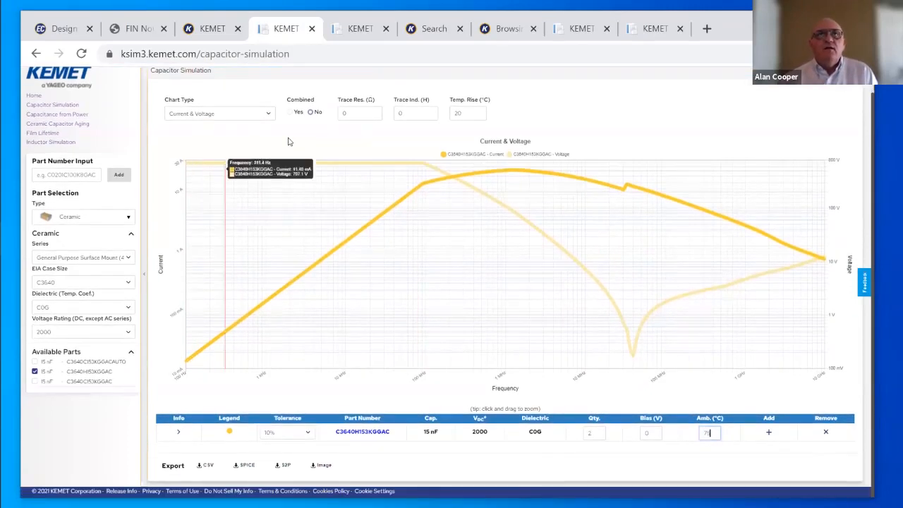
Switch the ceramic part's chart type to Temp. Rise vs. Ripple Current and set Freq #3 to 125000 Hz.
{"action": "left_click", "coordinate": [263, 116]}
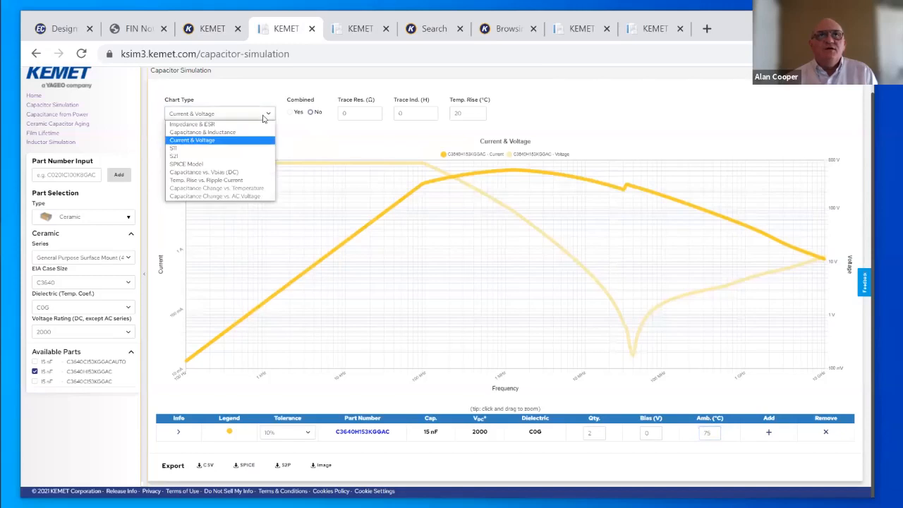
{"action": "left_click", "coordinate": [242, 180]}
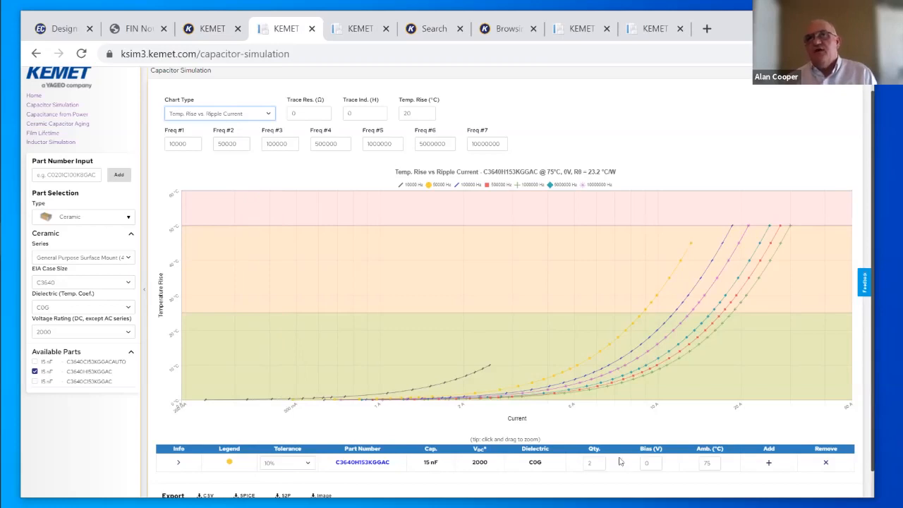
{"action": "double_click", "coordinate": [276, 144]}
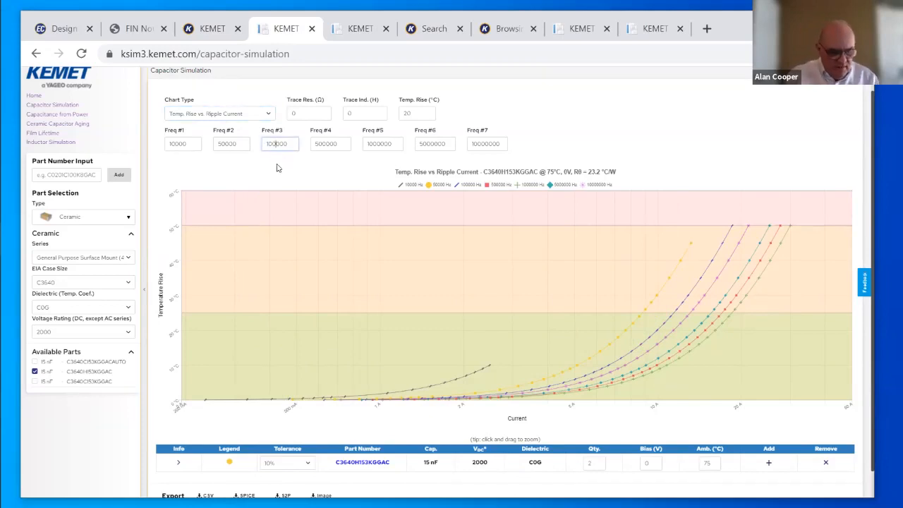
{"action": "type", "text": "125"}
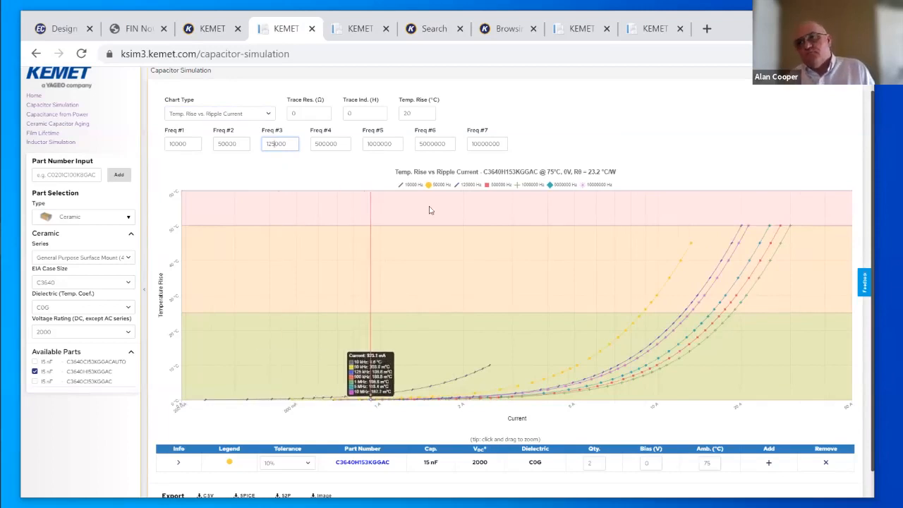
{"action": "left_click", "coordinate": [716, 149]}
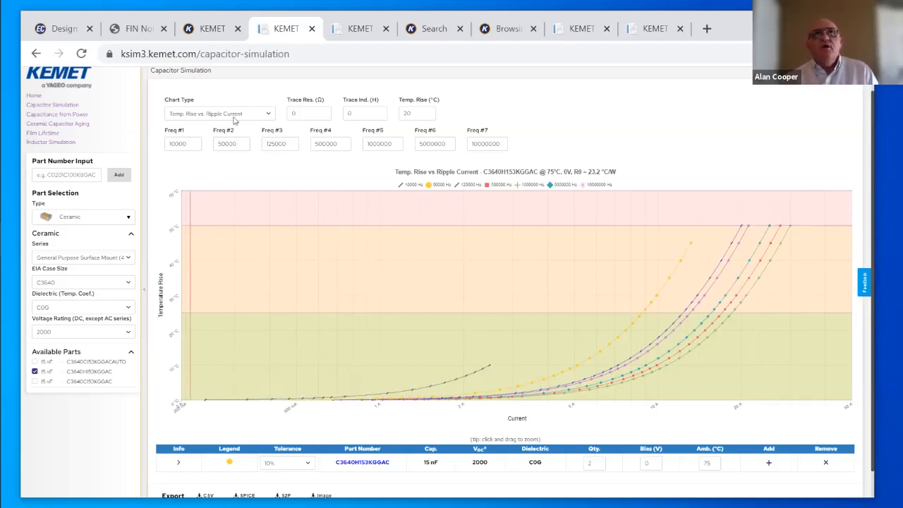
Switch to the FIN Notes PDF to review the resonant capacitor's general requirements.
{"action": "left_click", "coordinate": [139, 36]}
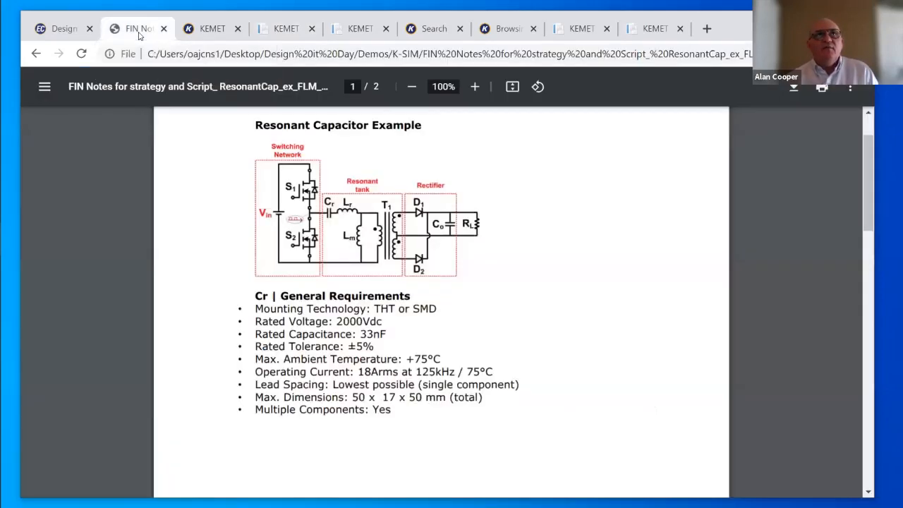